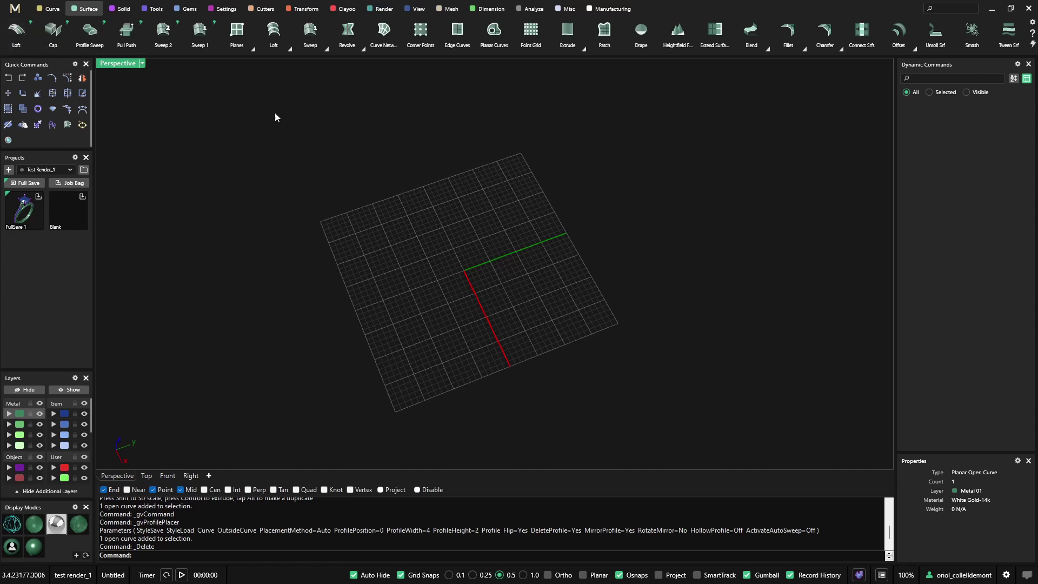
Draw a straight line extending from its midpoint to both sides, parallel to the green Y axis and offset from the origin
{"action": "left_click", "coordinate": [51, 8]}
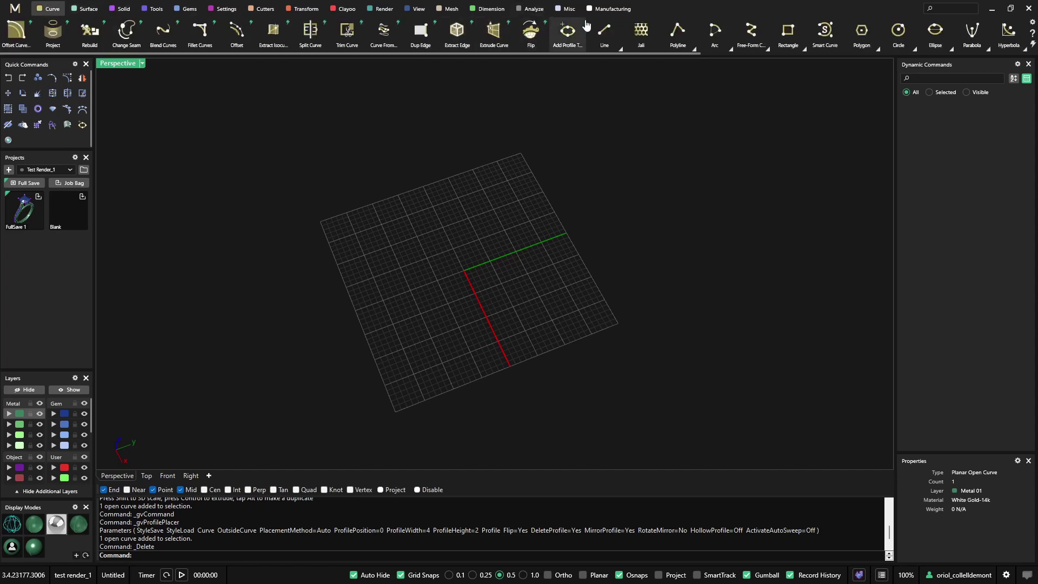
{"action": "left_click", "coordinate": [620, 47]}
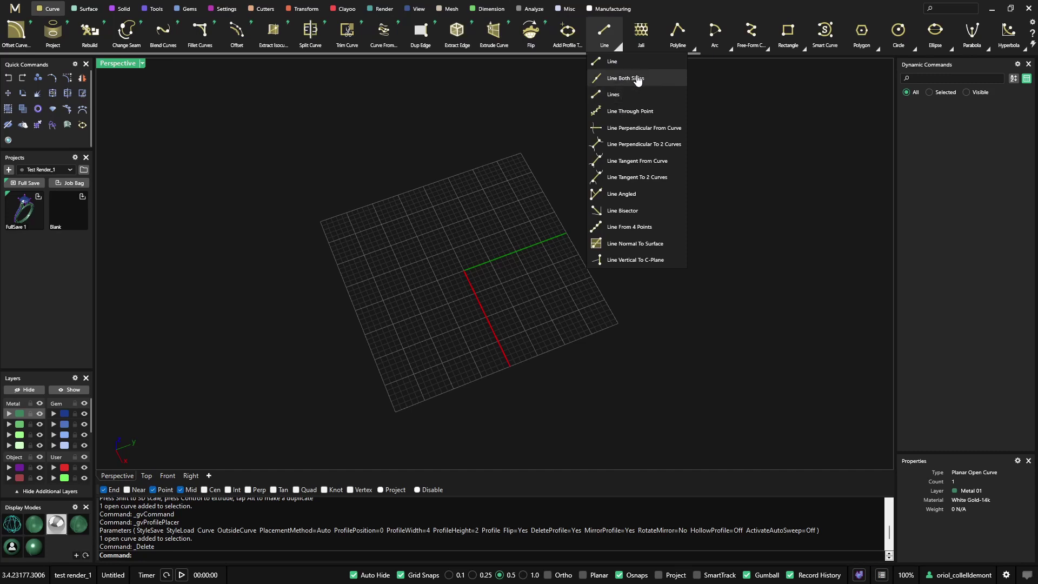
{"action": "left_click", "coordinate": [625, 77]}
{"action": "scroll", "coordinate": [460, 254], "scroll_direction": "up", "scroll_amount": 3}
{"action": "left_click", "coordinate": [453, 251]}
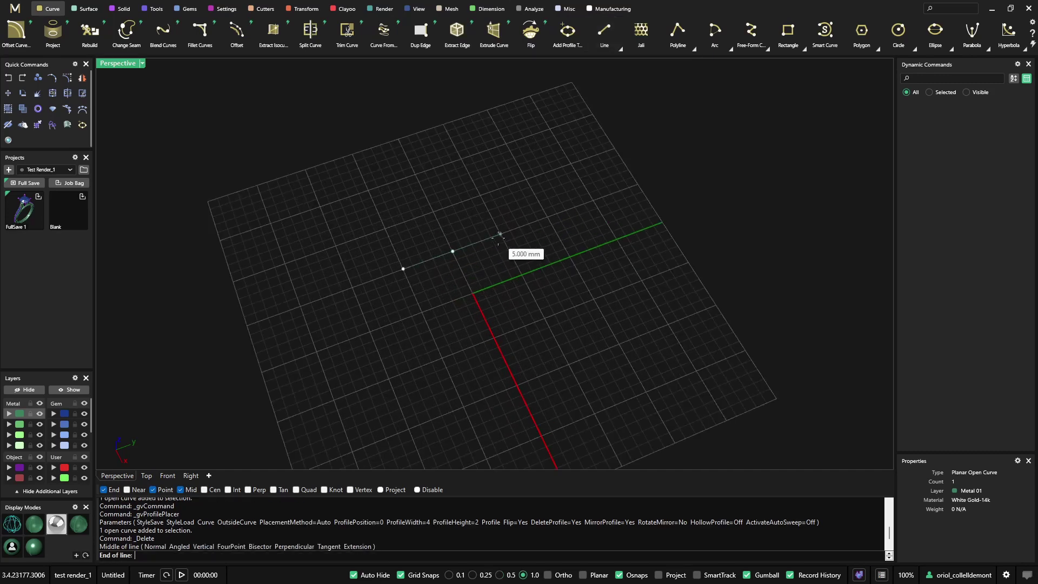
{"action": "left_click", "coordinate": [301, 306]}
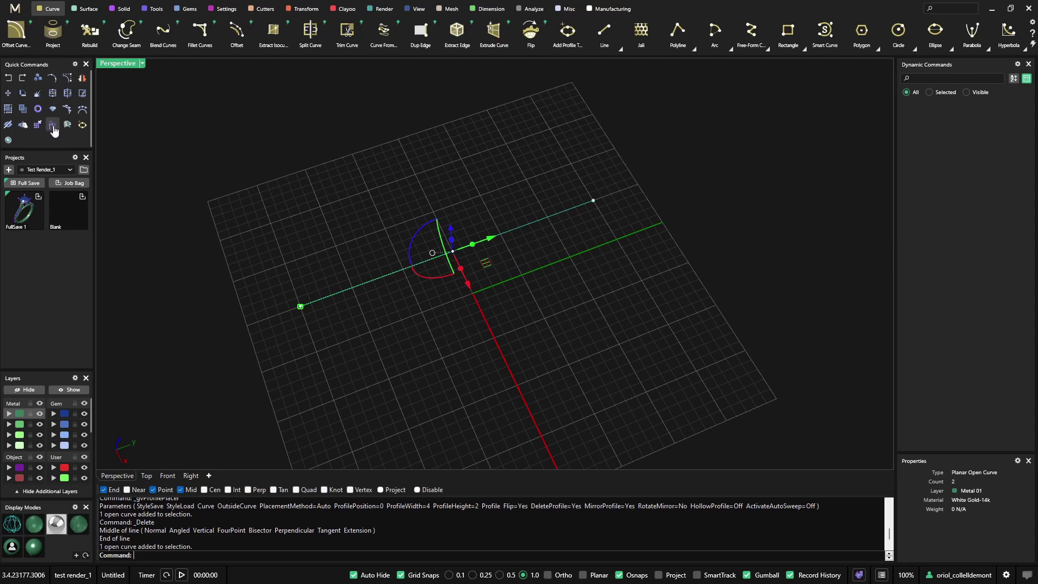
Place a cross-section profile on the line with Profile Placer, using the Auto placement method
{"action": "left_click", "coordinate": [53, 93]}
{"action": "left_click", "coordinate": [1012, 163]}
{"action": "left_click", "coordinate": [1003, 224]}
{"action": "left_click", "coordinate": [1015, 164]}
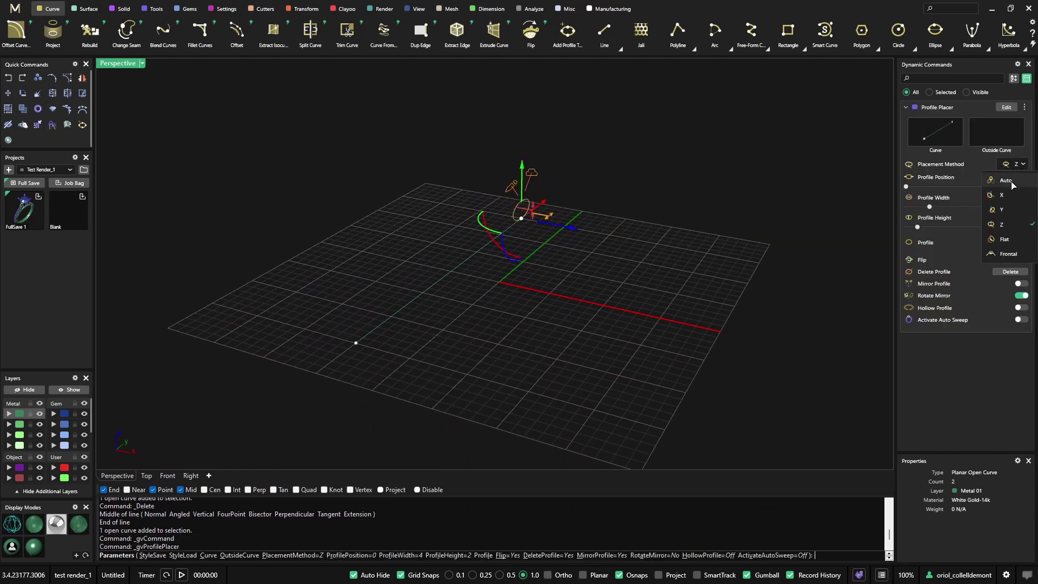
{"action": "left_click", "coordinate": [1005, 180]}
{"action": "right_click_drag", "start_coordinate": [571, 248], "coordinate": [489, 254]}
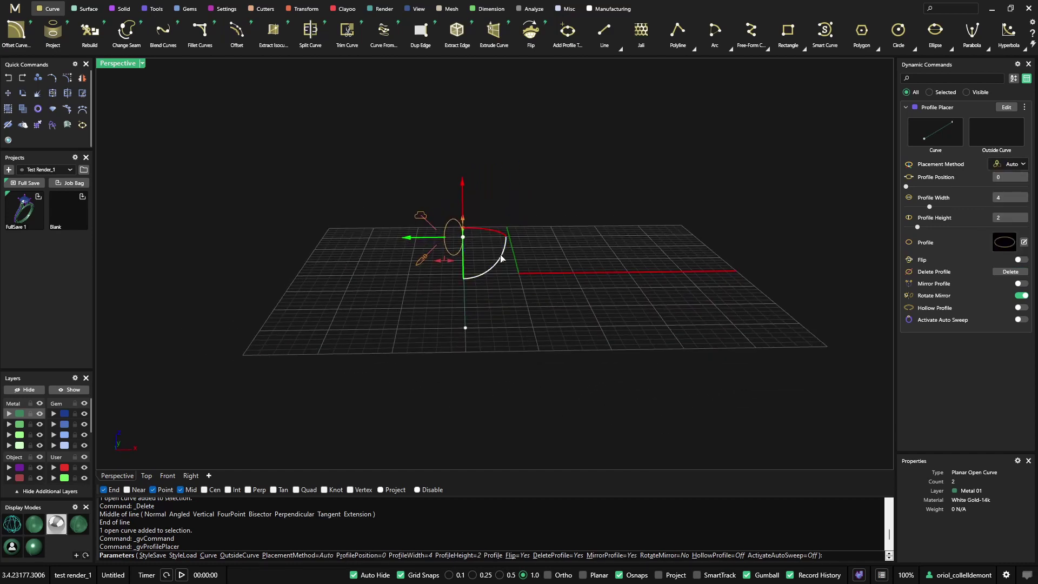
Change the profile shape to Polygon and add profiles at the line's other end and midpoint
{"action": "left_click", "coordinate": [1000, 243]}
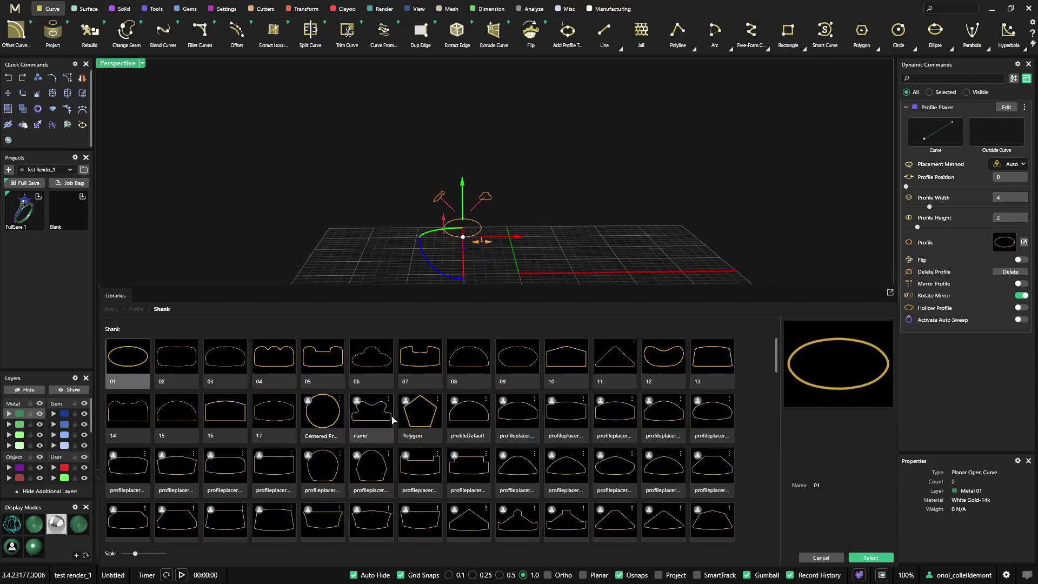
{"action": "left_click", "coordinate": [423, 420]}
{"action": "left_click", "coordinate": [870, 557]}
{"action": "left_click", "coordinate": [465, 328]}
{"action": "right_click_drag", "start_coordinate": [514, 335], "coordinate": [474, 255]}
{"action": "left_click", "coordinate": [439, 262]}
{"action": "right_click_drag", "start_coordinate": [295, 273], "coordinate": [446, 273]}
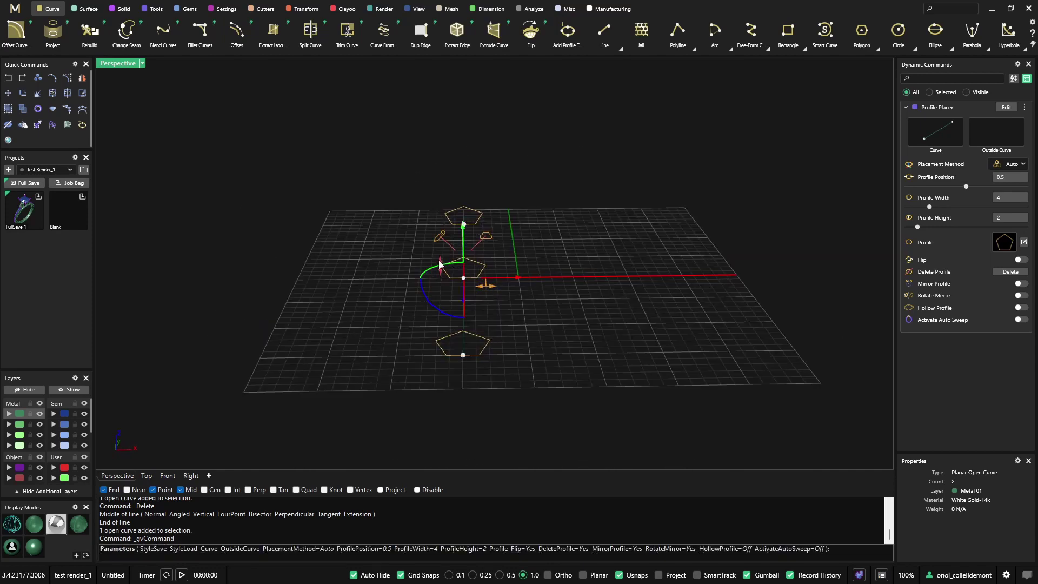
Enlarge the middle pentagon profile to width 6.6 and height 5.6, and finish placing profiles
{"action": "left_click_drag", "start_coordinate": [441, 269], "coordinate": [440, 226]}
{"action": "left_click_drag", "start_coordinate": [481, 285], "coordinate": [498, 285]}
{"action": "right_click", "coordinate": [627, 333]}
{"action": "right_click_drag", "start_coordinate": [628, 337], "coordinate": [480, 303]}
Create a Sweep 1 surface along the line through the three pentagon profiles, and switch the viewport to shaded display
{"action": "left_click", "coordinate": [83, 9]}
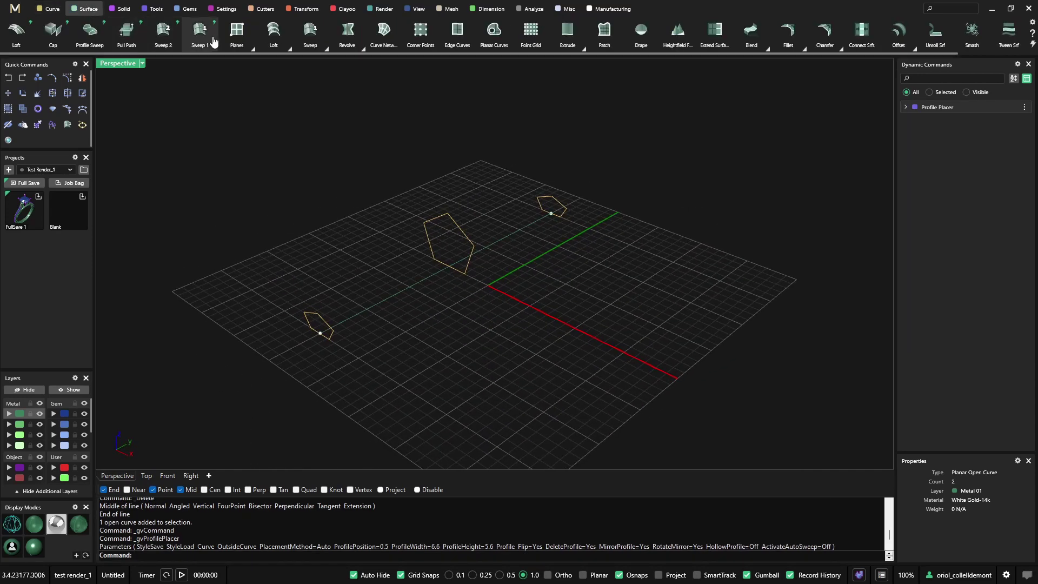
{"action": "left_click", "coordinate": [424, 281]}
{"action": "left_click", "coordinate": [468, 238]}
{"action": "left_click", "coordinate": [544, 197]}
{"action": "left_click", "coordinate": [313, 314]}
{"action": "key", "text": "Return"}
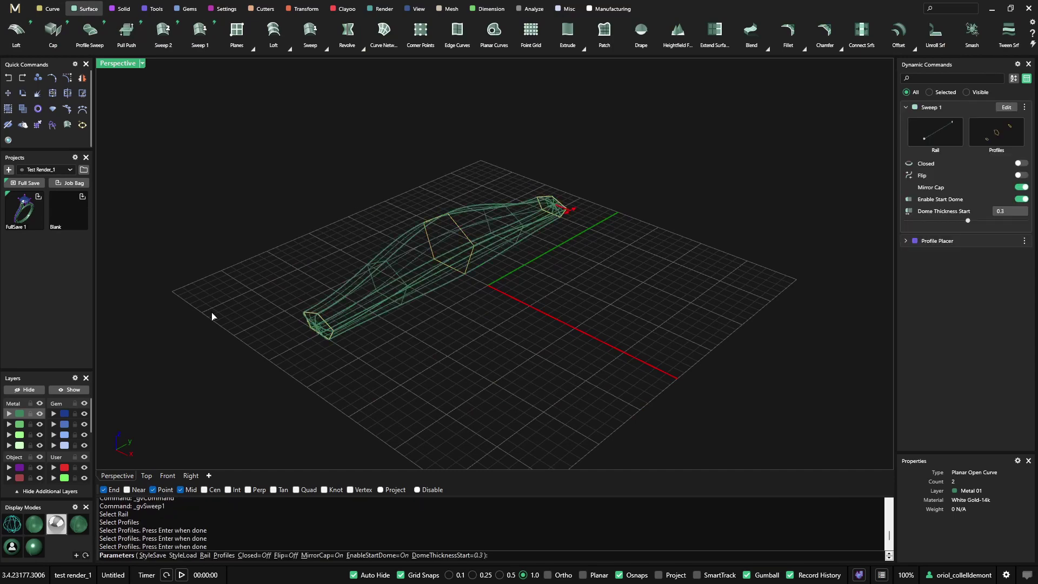
{"action": "left_click", "coordinate": [35, 524]}
{"action": "key", "text": "Return"}
{"action": "mouse_move", "coordinate": [521, 394]}
{"action": "right_mouse_down"}
{"action": "mouse_move", "coordinate": [659, 352]}
{"action": "mouse_move", "coordinate": [457, 362]}
{"action": "mouse_move", "coordinate": [329, 275]}
{"action": "right_mouse_up"}
{"action": "right_click_drag", "start_coordinate": [534, 248], "coordinate": [450, 232]}
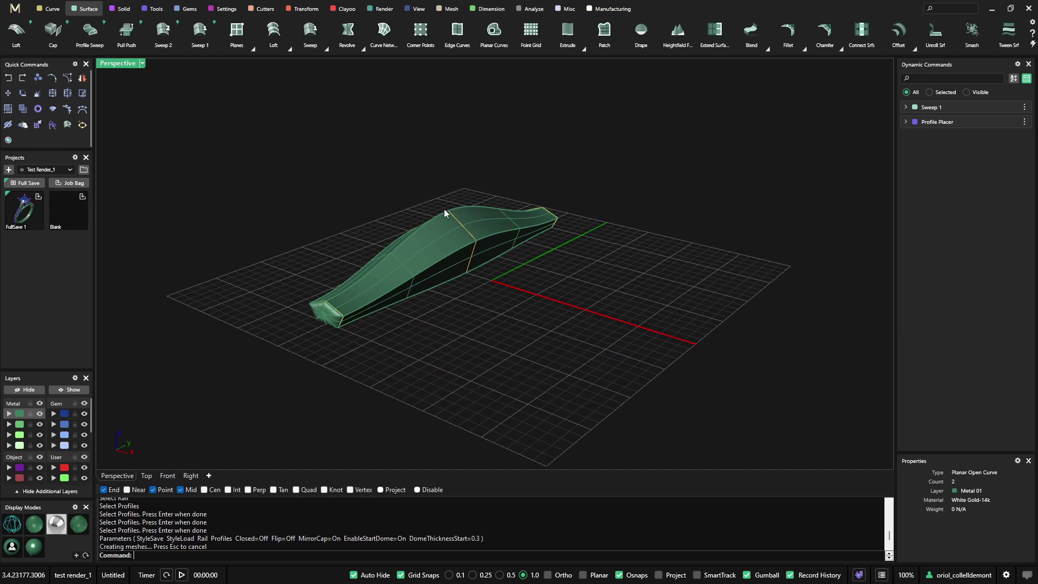
Duplicate the three pentagon profile curves along the X axis, placing the copies beside the swept body
{"action": "left_click", "coordinate": [341, 313]}
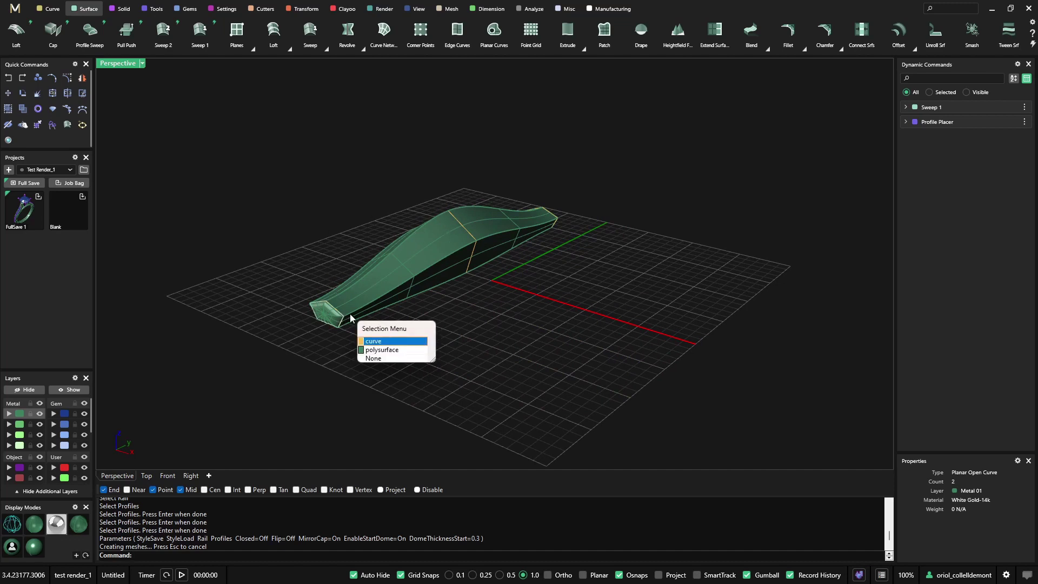
{"action": "left_click", "coordinate": [381, 340]}
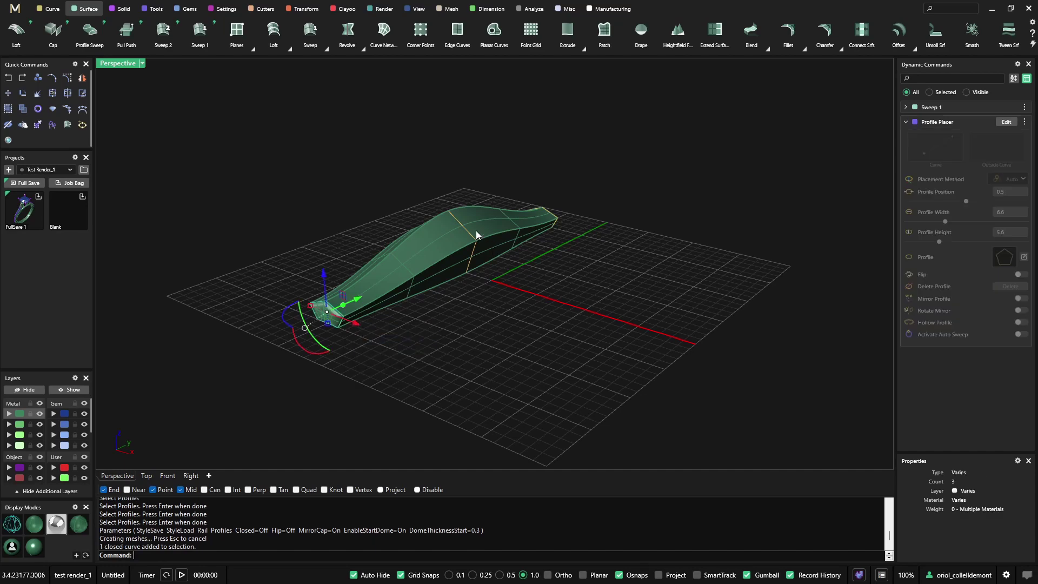
{"action": "left_click", "coordinate": [466, 229]}
{"action": "left_click", "coordinate": [506, 267]}
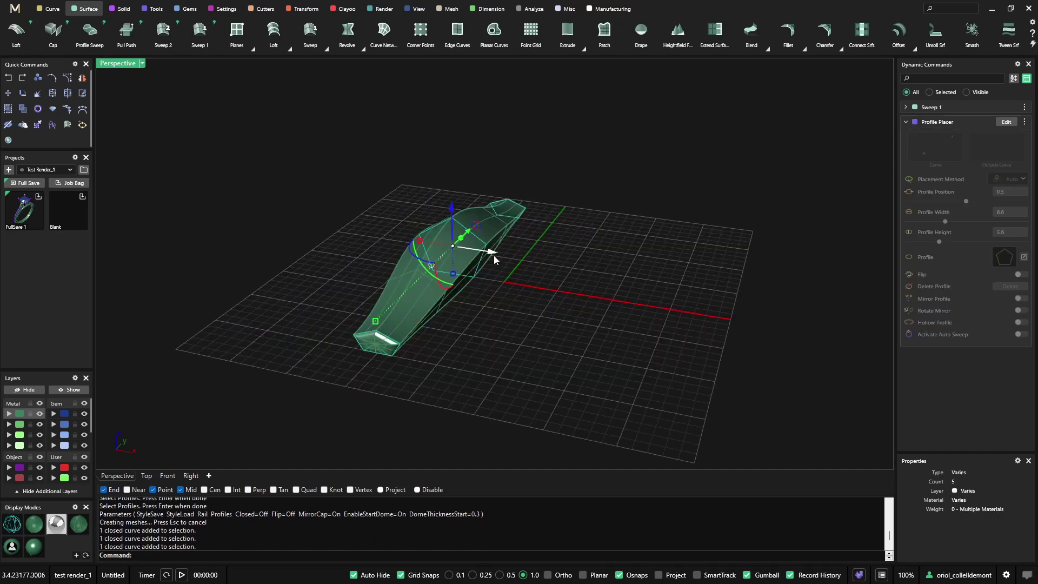
{"action": "left_click_drag", "start_coordinate": [494, 255], "coordinate": [616, 296]}
{"action": "right_click_drag", "start_coordinate": [681, 295], "coordinate": [598, 312]}
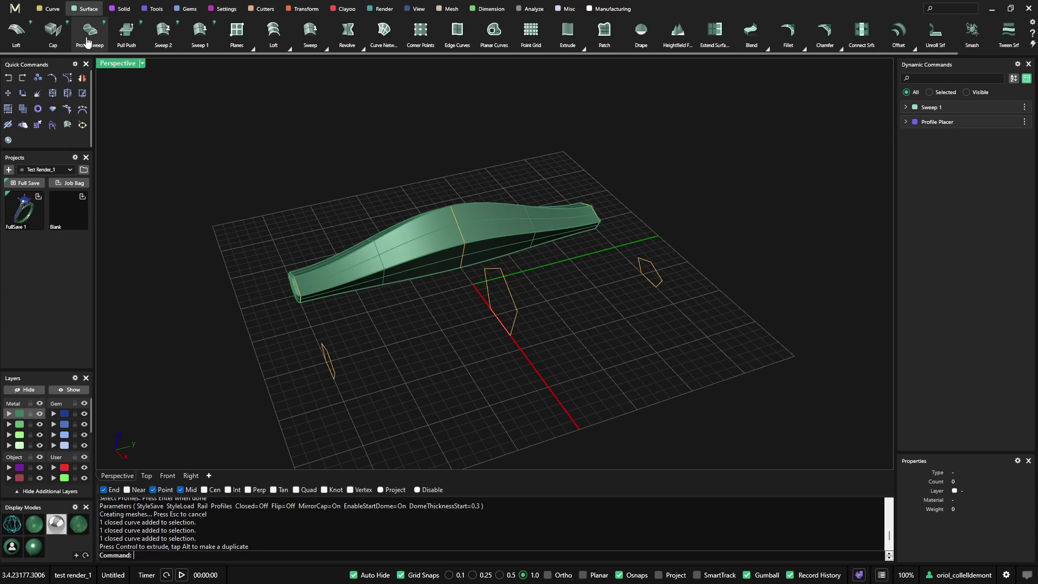
Loft the three copied pentagon profiles in order using the LoftNormal type
{"action": "left_click", "coordinate": [16, 34]}
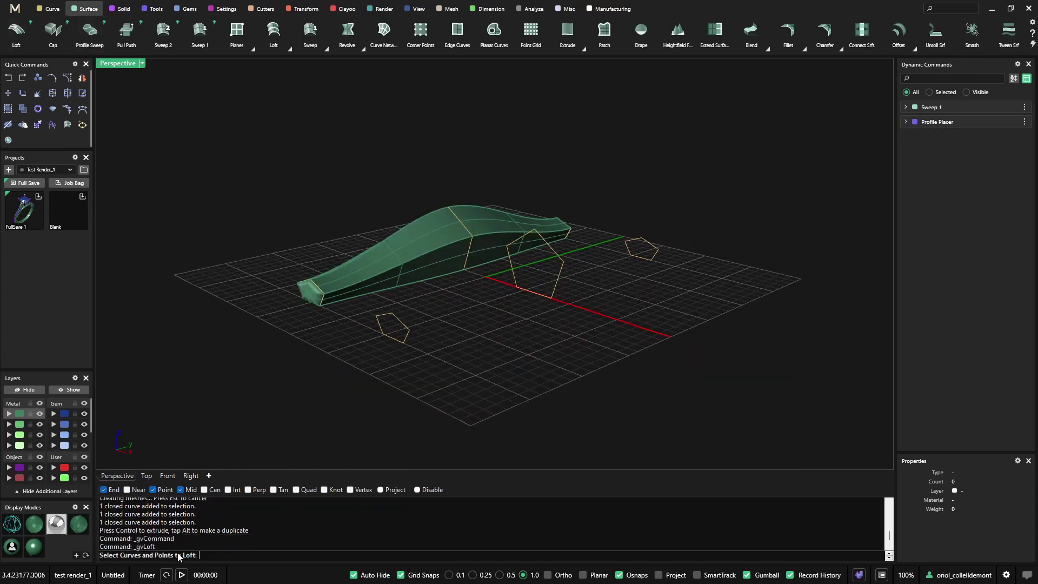
{"action": "left_click", "coordinate": [405, 335]}
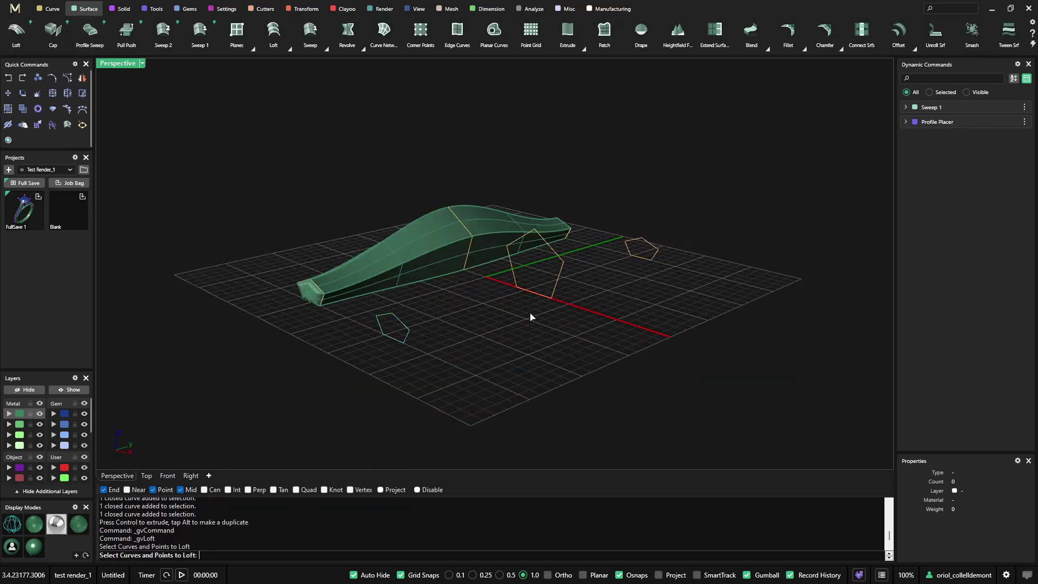
{"action": "left_click", "coordinate": [556, 277]}
{"action": "left_click", "coordinate": [627, 259]}
{"action": "key", "text": "Return"}
{"action": "right_click_drag", "start_coordinate": [620, 299], "coordinate": [539, 377]}
{"action": "key", "text": "Return"}
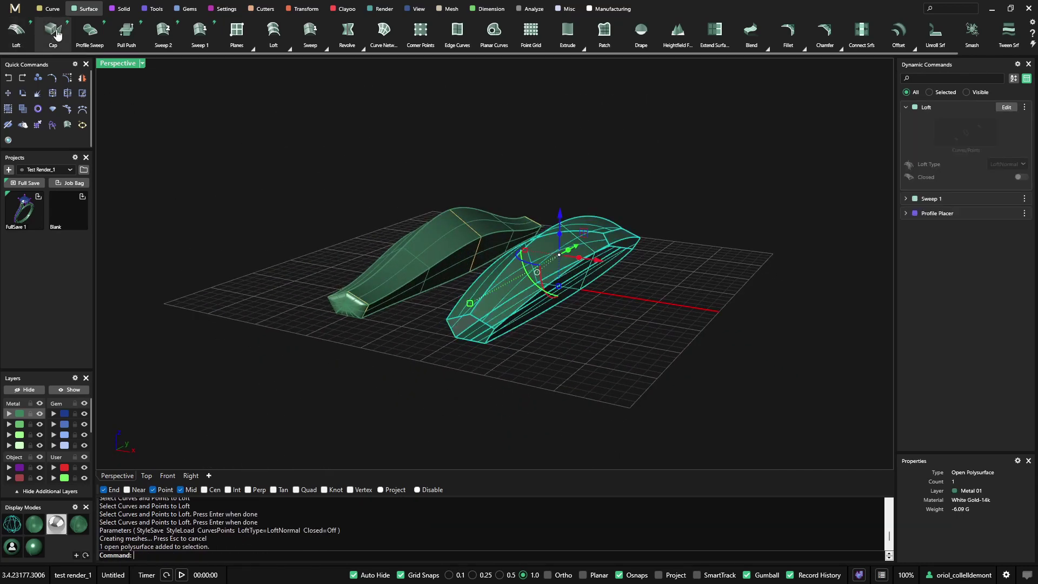
Cap the open ends of the lofted surface
{"action": "left_click", "coordinate": [53, 30]}
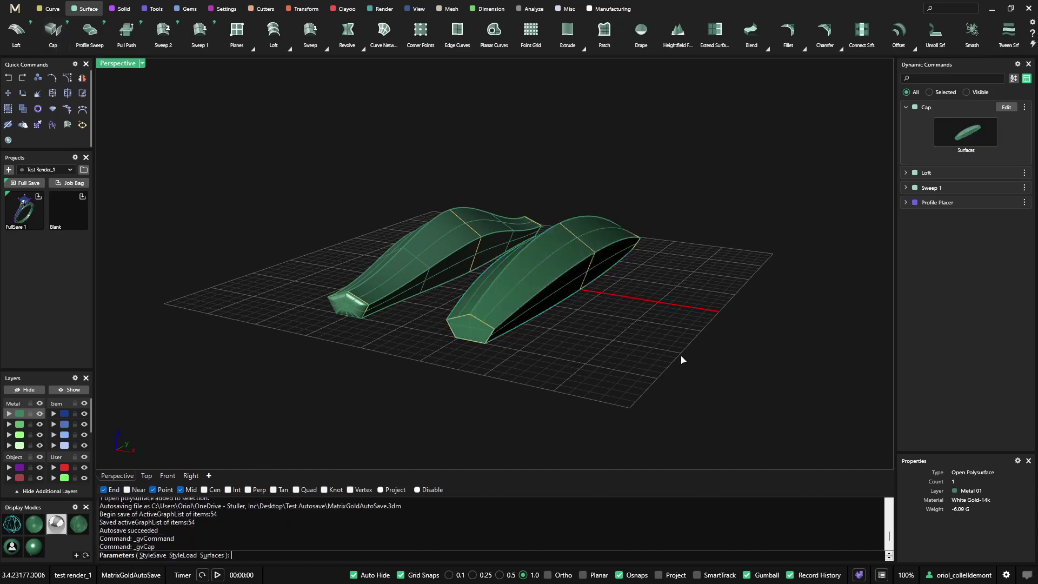
{"action": "right_click_drag", "start_coordinate": [671, 354], "coordinate": [457, 334]}
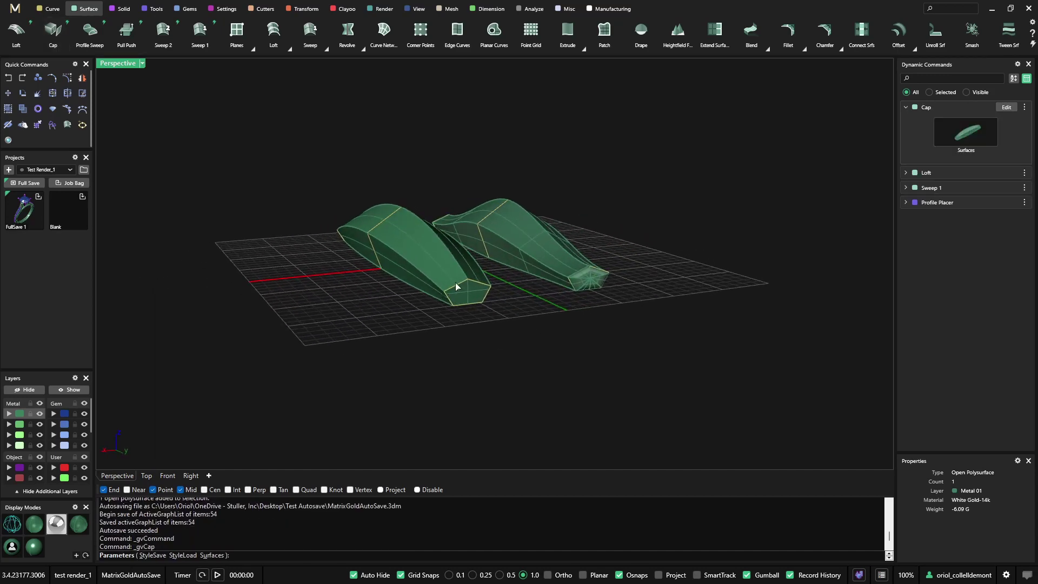
{"action": "right_click_drag", "start_coordinate": [395, 369], "coordinate": [611, 329]}
{"action": "key", "text": "Return"}
Edit the loft and try the LoftLoose and LoftTight types
{"action": "left_click", "coordinate": [1006, 122]}
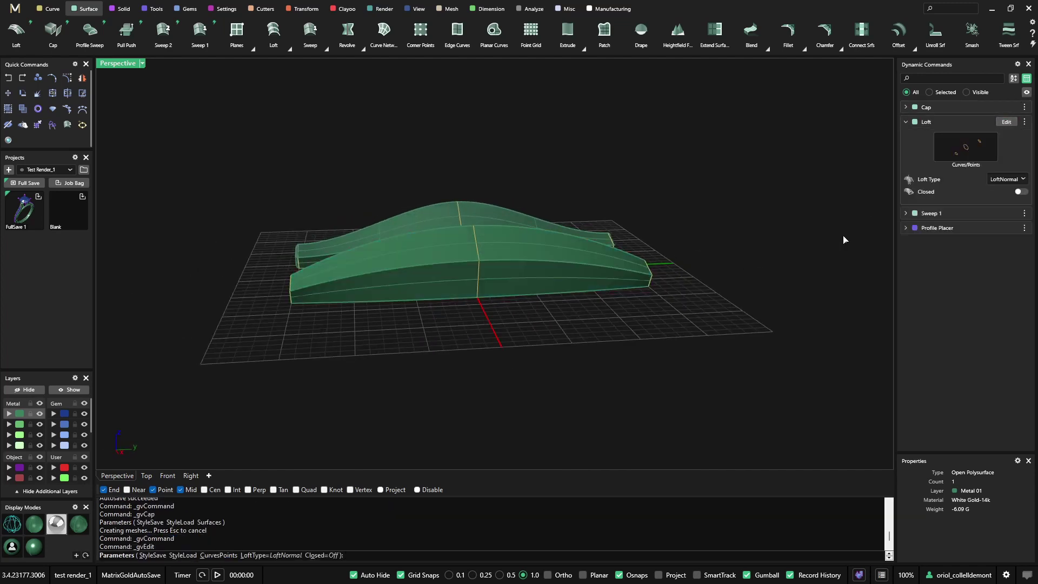
{"action": "left_click", "coordinate": [1024, 181]}
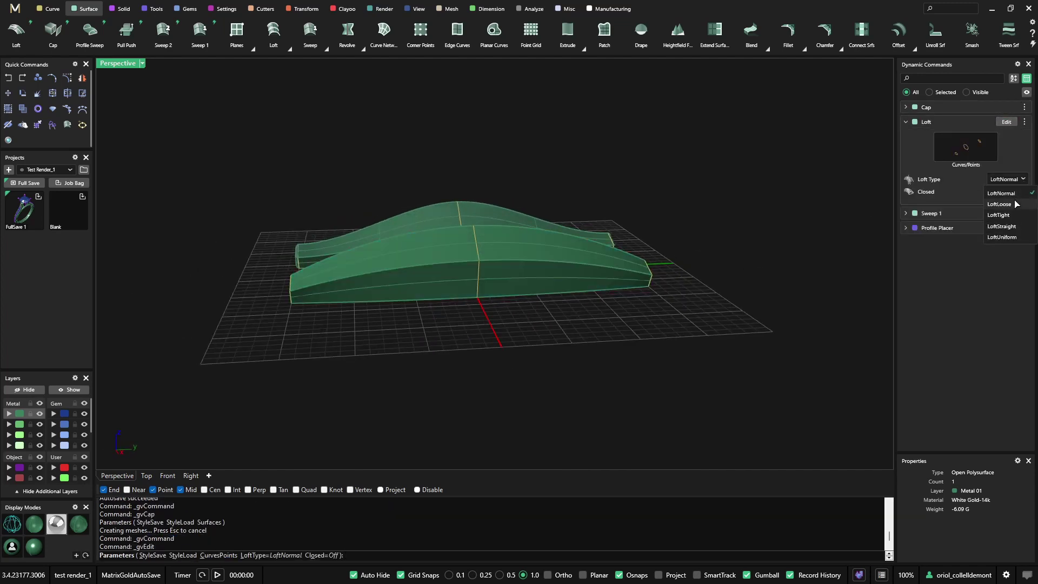
{"action": "left_click", "coordinate": [999, 203]}
{"action": "left_click", "coordinate": [1008, 178]}
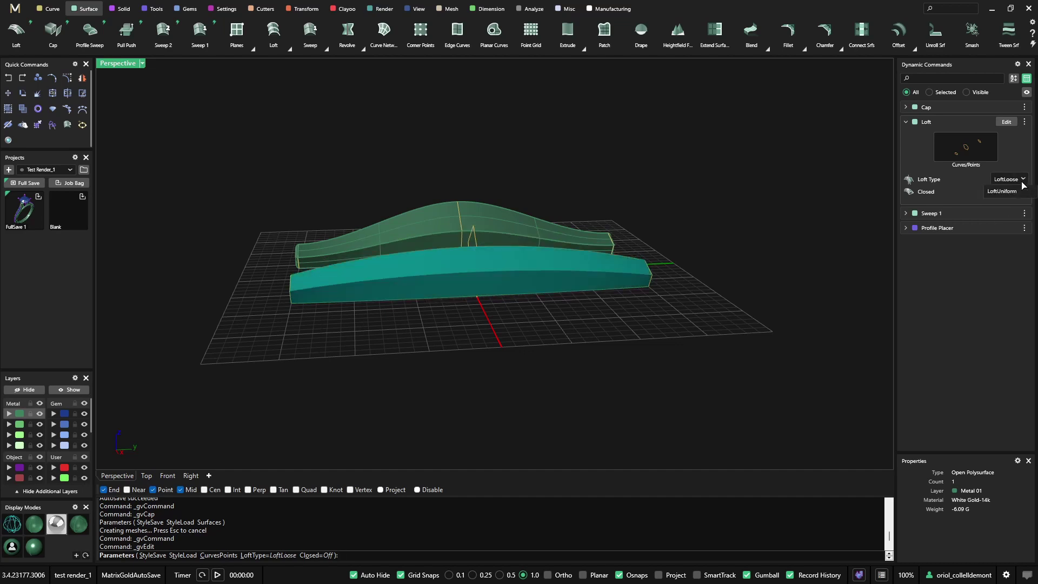
{"action": "left_click", "coordinate": [998, 215]}
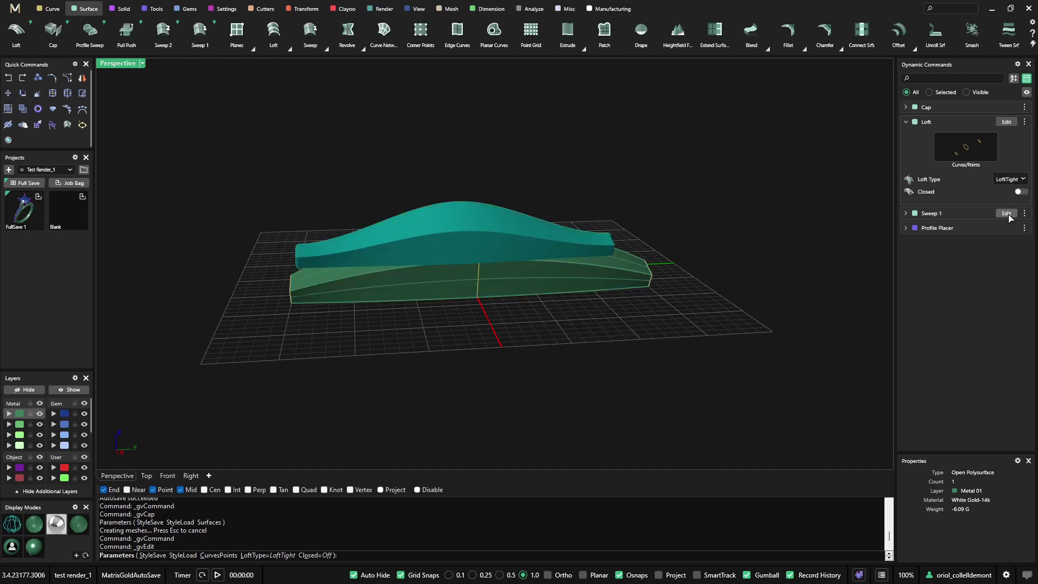
Try the LoftStraight and LoftUniform types on the loft and compare the shapes
{"action": "left_click", "coordinate": [1007, 178]}
{"action": "left_click", "coordinate": [1006, 227]}
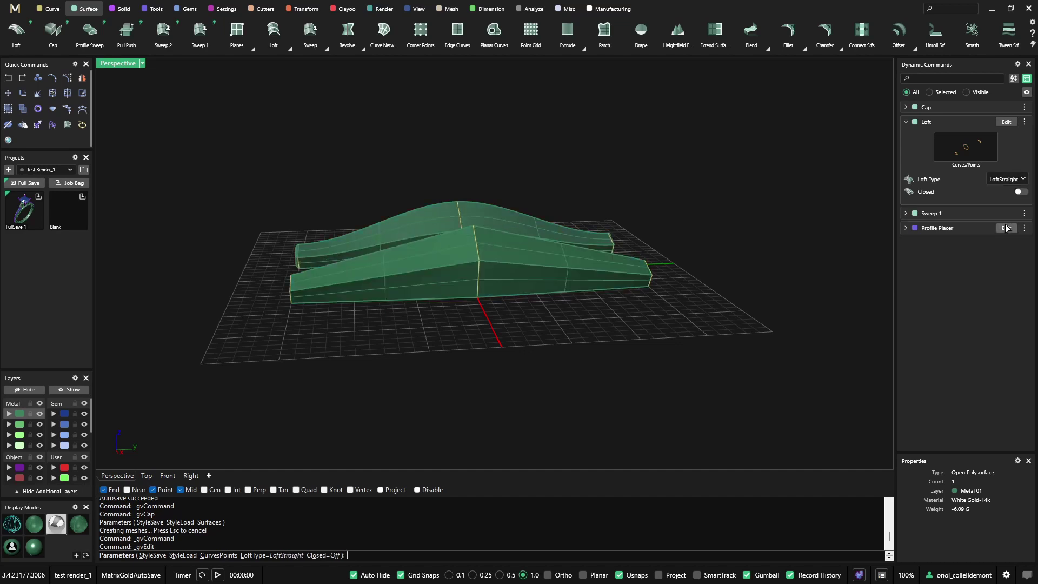
{"action": "right_click_drag", "start_coordinate": [535, 409], "coordinate": [615, 445]}
{"action": "left_click", "coordinate": [1006, 179]}
{"action": "left_click", "coordinate": [1003, 239]}
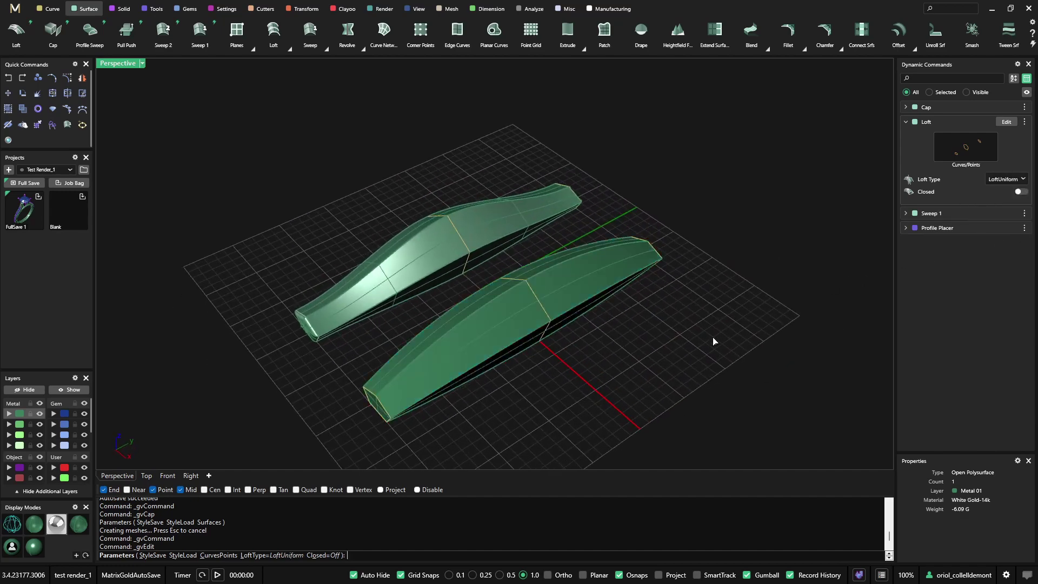
{"action": "right_click_drag", "start_coordinate": [705, 343], "coordinate": [708, 271]}
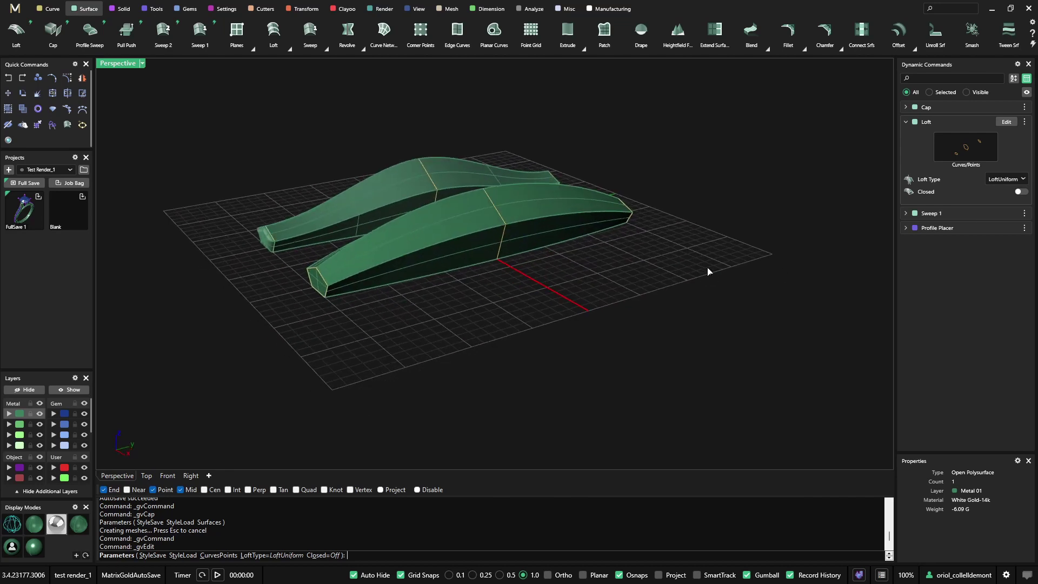
Set the loft type to LoftStraight and confirm the loft edit
{"action": "left_click", "coordinate": [1014, 183]}
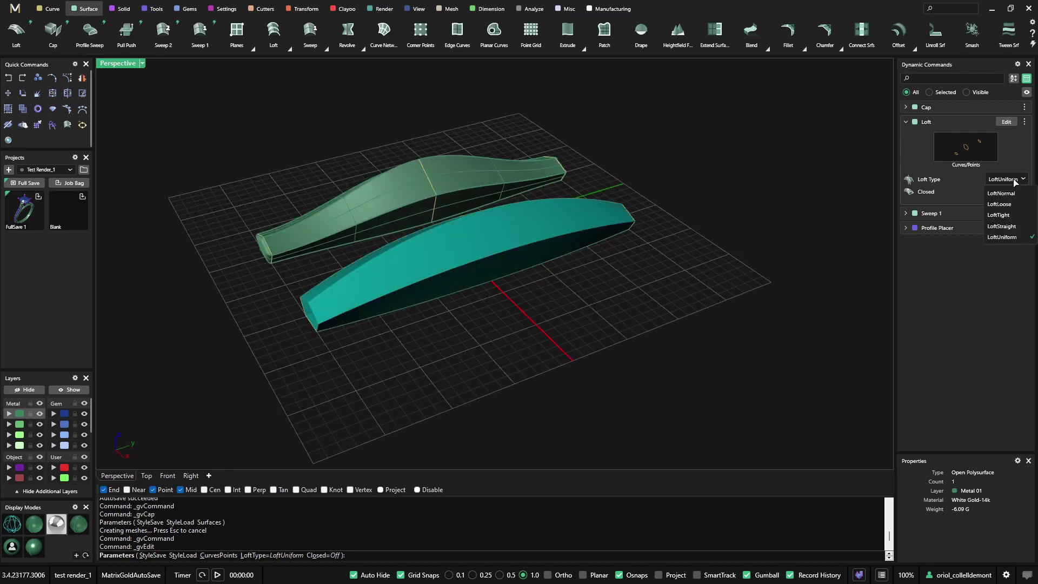
{"action": "left_click", "coordinate": [1002, 226]}
{"action": "right_click_drag", "start_coordinate": [796, 324], "coordinate": [719, 327]}
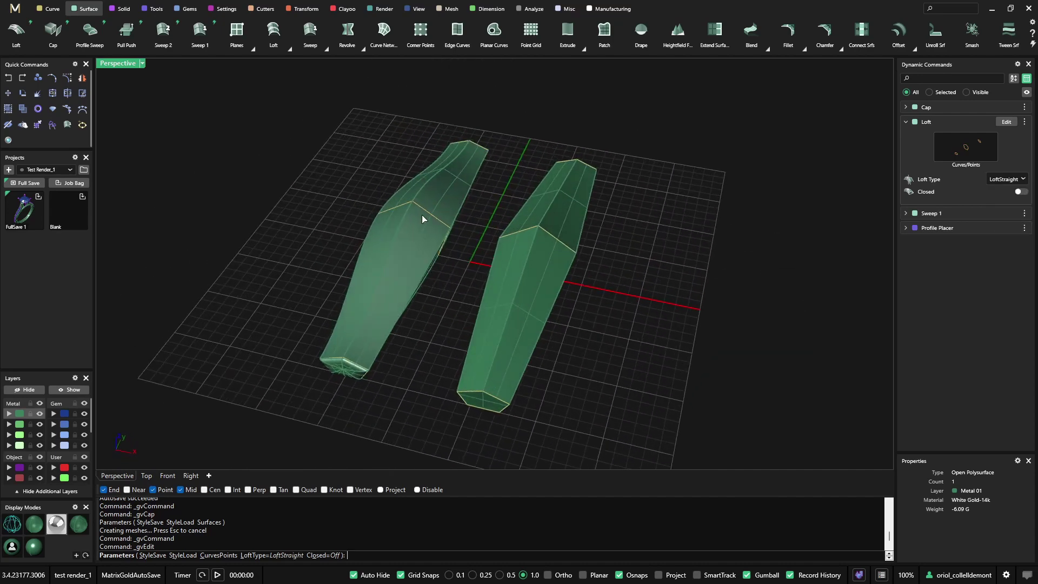
{"action": "right_click_drag", "start_coordinate": [595, 270], "coordinate": [653, 251]}
{"action": "right_click", "coordinate": [754, 235]}
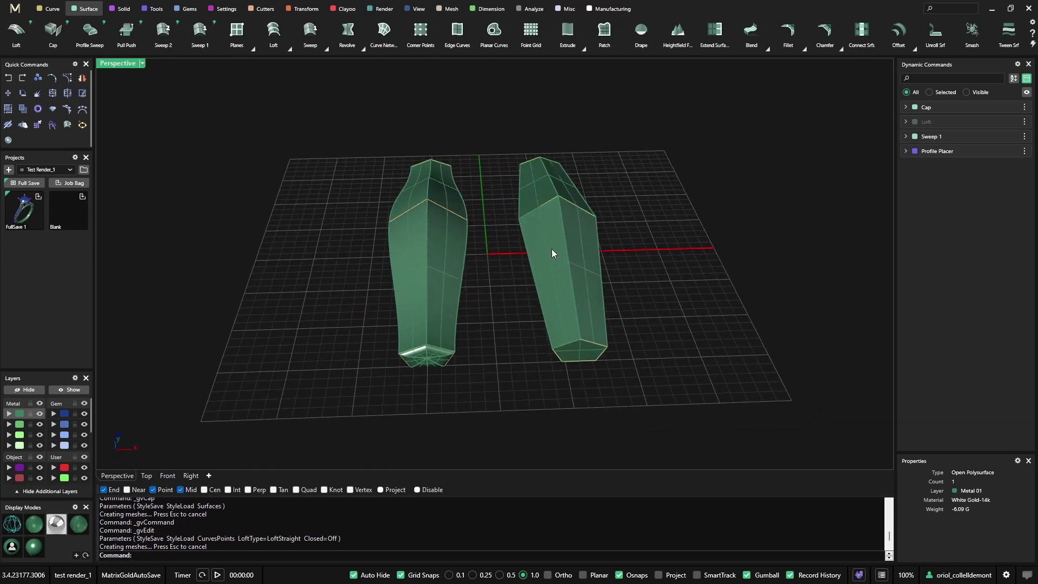
Edit the Profile Placer and reduce the middle profile's width to 5.4
{"action": "right_click_drag", "start_coordinate": [528, 265], "coordinate": [660, 256]}
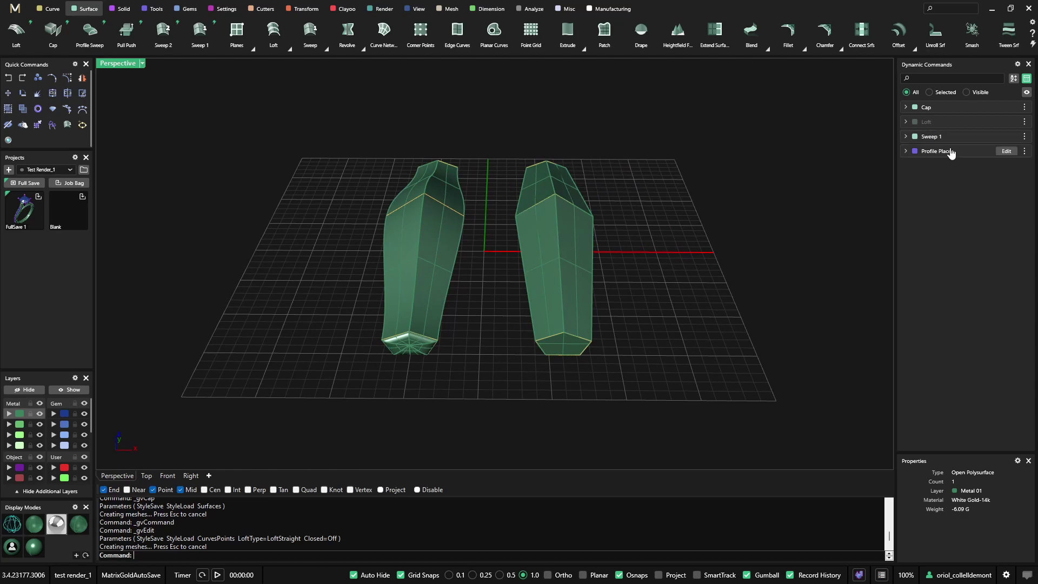
{"action": "left_click", "coordinate": [1005, 151]}
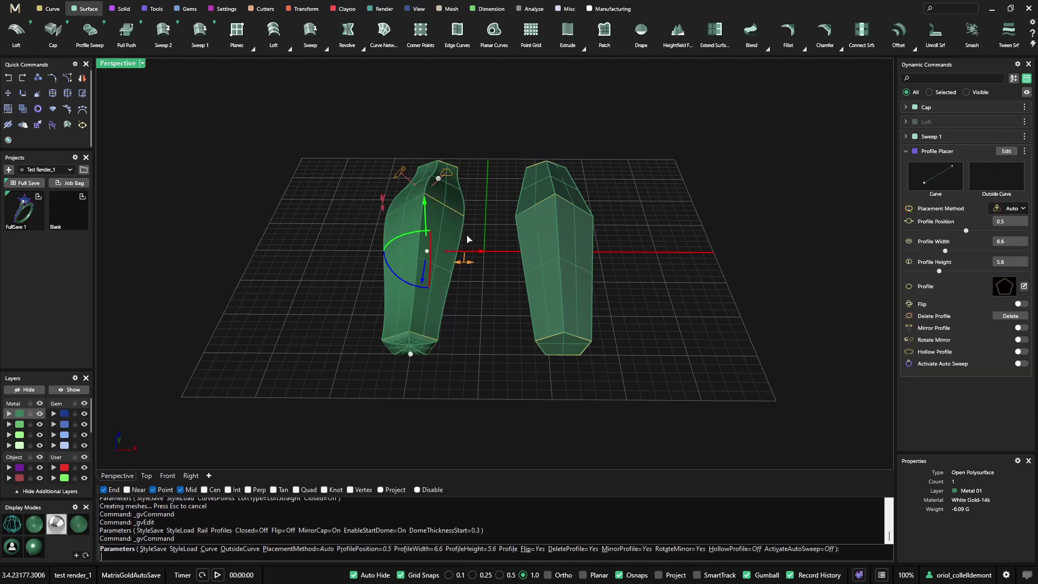
{"action": "scroll", "coordinate": [499, 196], "scroll_direction": "up", "scroll_amount": 3}
{"action": "left_click_drag", "start_coordinate": [468, 295], "coordinate": [440, 285]}
{"action": "right_click_drag", "start_coordinate": [771, 231], "coordinate": [741, 217]}
{"action": "right_click", "coordinate": [740, 217]}
{"action": "right_click_drag", "start_coordinate": [588, 250], "coordinate": [495, 266]}
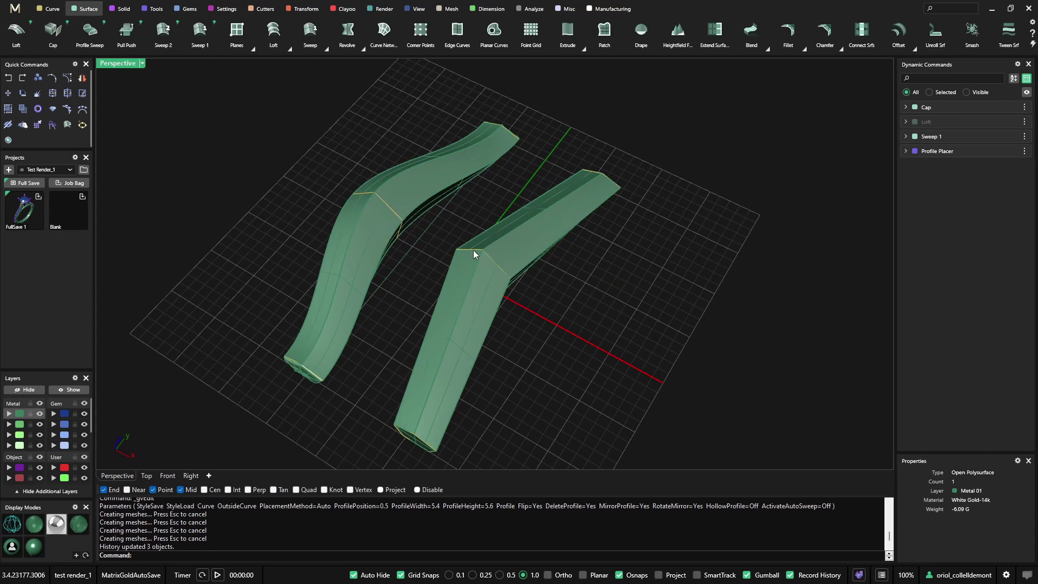
Move the loft's middle pentagon profile along the X axis and scale it down
{"action": "left_click", "coordinate": [490, 258]}
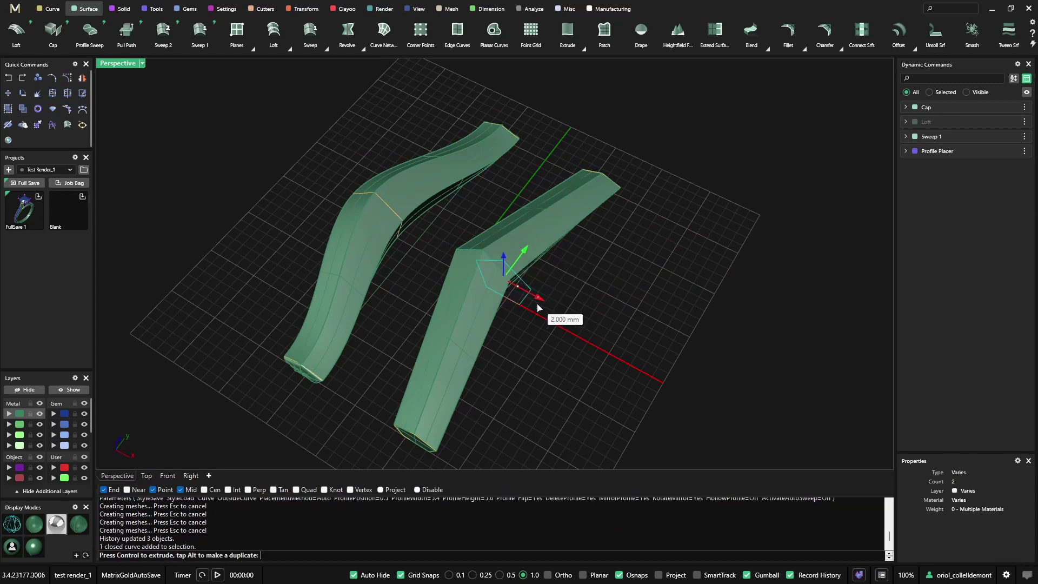
{"action": "left_click_drag", "start_coordinate": [538, 307], "coordinate": [565, 325]}
{"action": "right_click_drag", "start_coordinate": [564, 324], "coordinate": [579, 306]}
{"action": "left_click_drag", "start_coordinate": [618, 318], "coordinate": [579, 301]}
{"action": "right_click_drag", "start_coordinate": [579, 301], "coordinate": [553, 240]}
{"action": "mouse_move", "coordinate": [535, 232]}
{"action": "left_mouse_down"}
{"action": "mouse_move", "coordinate": [519, 231]}
{"action": "mouse_move", "coordinate": [545, 239]}
{"action": "left_mouse_up"}
{"action": "right_click_drag", "start_coordinate": [676, 245], "coordinate": [695, 253]}
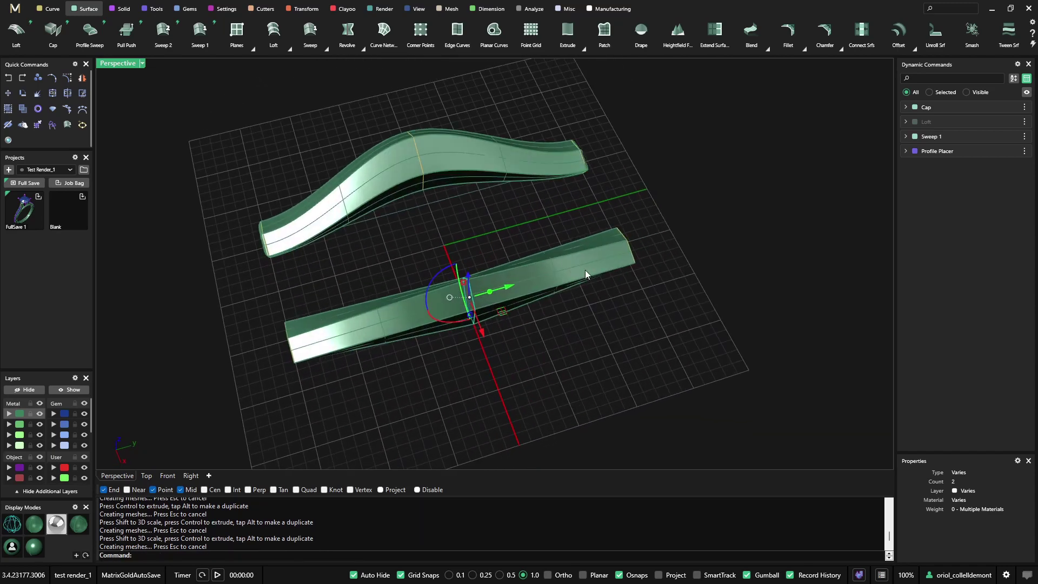
Edit the loft again, set its loft type to LoftNormal and confirm the edit
{"action": "right_click_drag", "start_coordinate": [504, 309], "coordinate": [614, 194]}
{"action": "left_click", "coordinate": [1005, 122]}
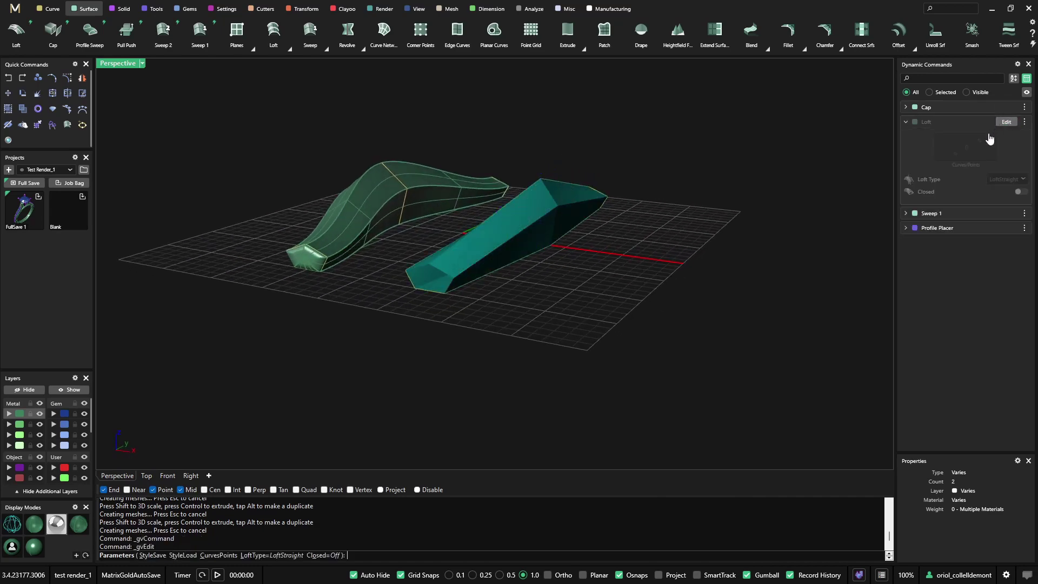
{"action": "left_click", "coordinate": [994, 178]}
{"action": "left_click", "coordinate": [999, 191]}
{"action": "right_click_drag", "start_coordinate": [766, 230], "coordinate": [555, 277]}
{"action": "right_click", "coordinate": [660, 260]}
{"action": "right_click_drag", "start_coordinate": [659, 260], "coordinate": [545, 224]}
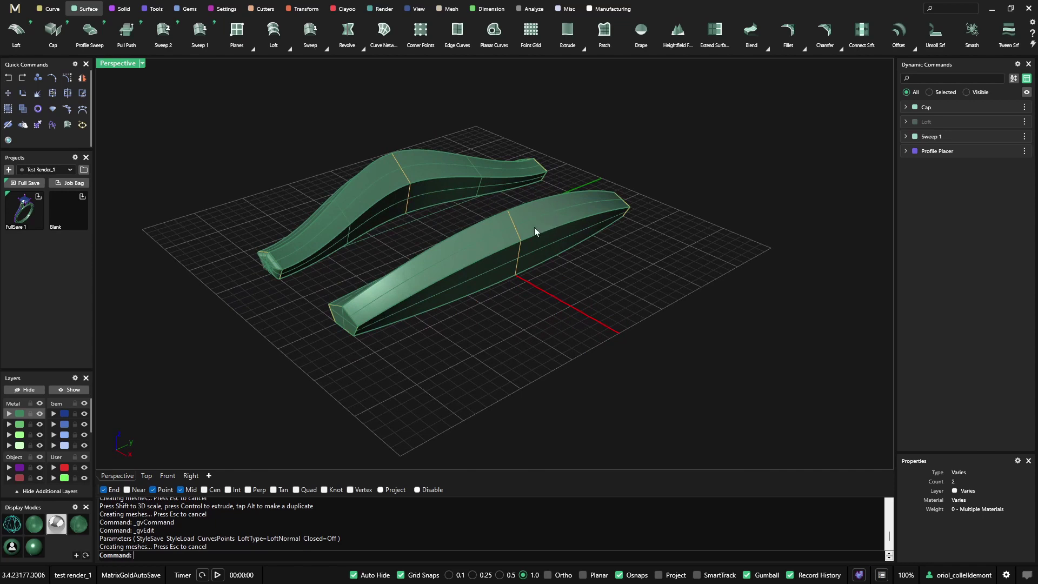
Turn on the control points of the loft's middle pentagon profile, lower one corner point and move another along the X axis
{"action": "right_click_drag", "start_coordinate": [572, 284], "coordinate": [582, 210]}
{"action": "left_click", "coordinate": [567, 204]}
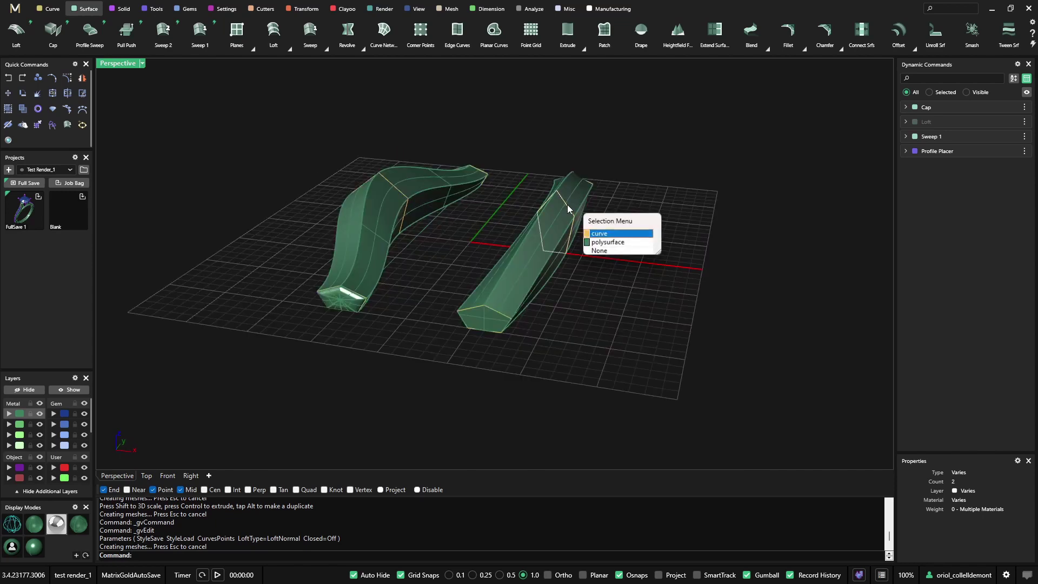
{"action": "left_click", "coordinate": [597, 232]}
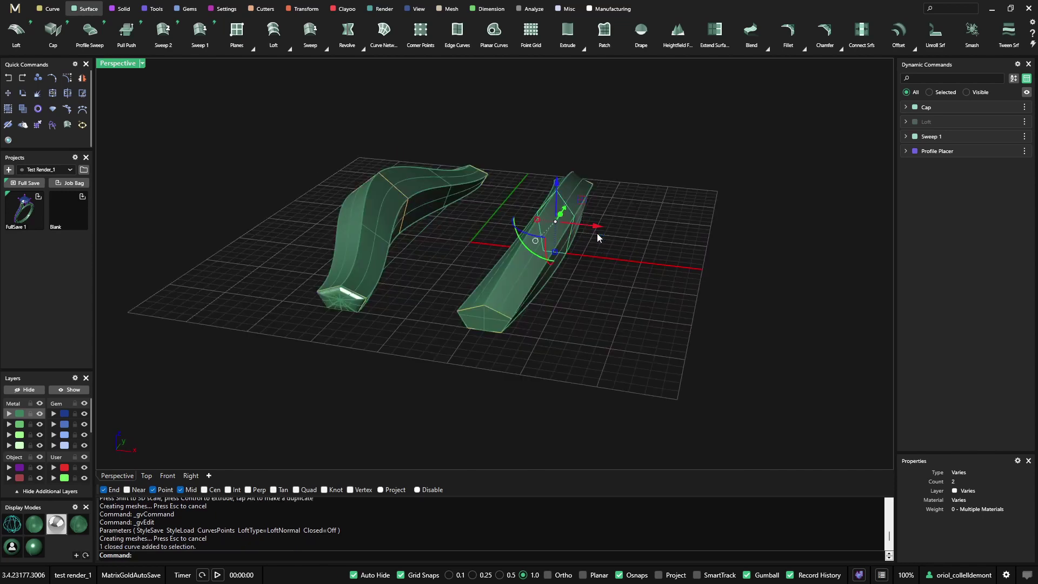
{"action": "key", "text": "F10"}
{"action": "left_click", "coordinate": [574, 215]}
{"action": "left_click_drag", "start_coordinate": [575, 183], "coordinate": [581, 214]}
{"action": "right_click_drag", "start_coordinate": [624, 243], "coordinate": [568, 209]}
{"action": "left_click", "coordinate": [553, 202]}
{"action": "left_click_drag", "start_coordinate": [588, 203], "coordinate": [602, 206]}
Select the loft's whole middle profile and move it outward along the X axis
{"action": "right_click_drag", "start_coordinate": [649, 238], "coordinate": [626, 238]}
{"action": "right_click_drag", "start_coordinate": [547, 155], "coordinate": [574, 263]}
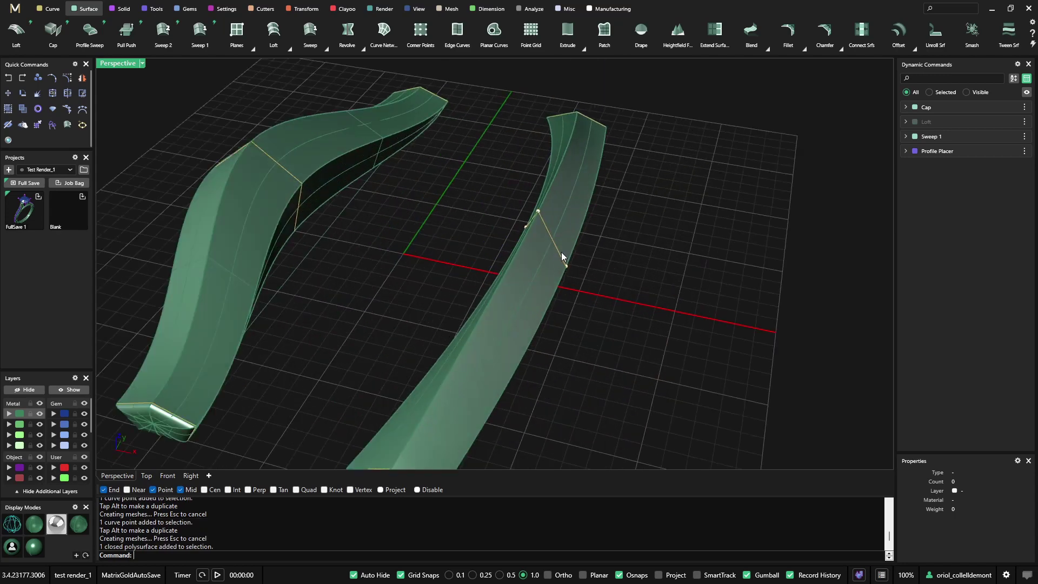
{"action": "left_click", "coordinate": [557, 251]}
{"action": "left_click", "coordinate": [585, 277]}
{"action": "left_click_drag", "start_coordinate": [581, 257], "coordinate": [620, 266]}
{"action": "scroll", "coordinate": [696, 254], "scroll_direction": "down", "scroll_amount": 5}
{"action": "right_click_drag", "start_coordinate": [696, 254], "coordinate": [723, 280]}
Extract a lengthwise isocurve from the lofted body's upper face at U 0.4, V 0.51 with an angle of 90
{"action": "left_click", "coordinate": [602, 251]}
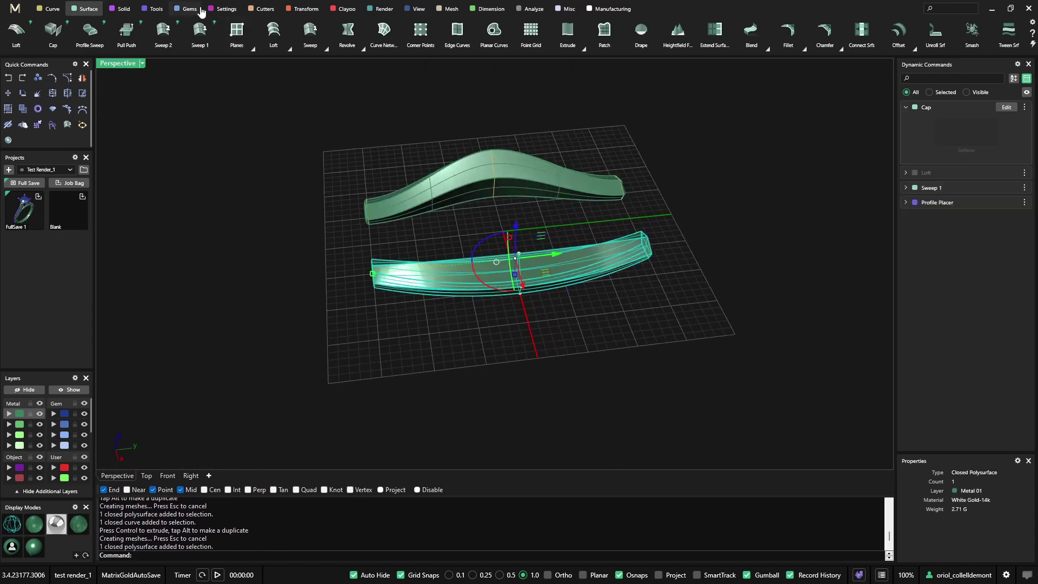
{"action": "left_click", "coordinate": [52, 9]}
{"action": "left_click", "coordinate": [273, 31]}
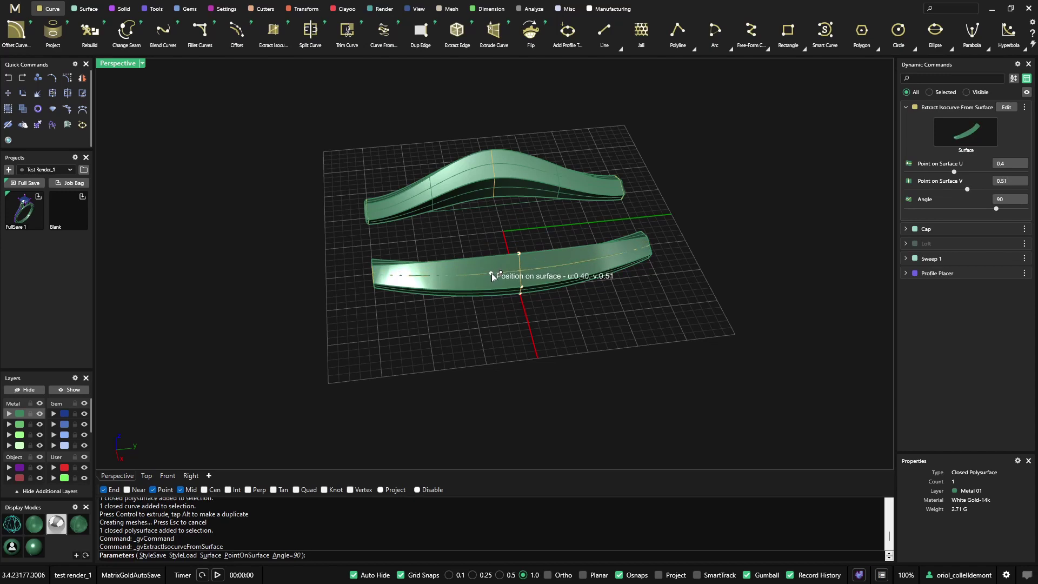
{"action": "right_click_drag", "start_coordinate": [491, 274], "coordinate": [757, 219]}
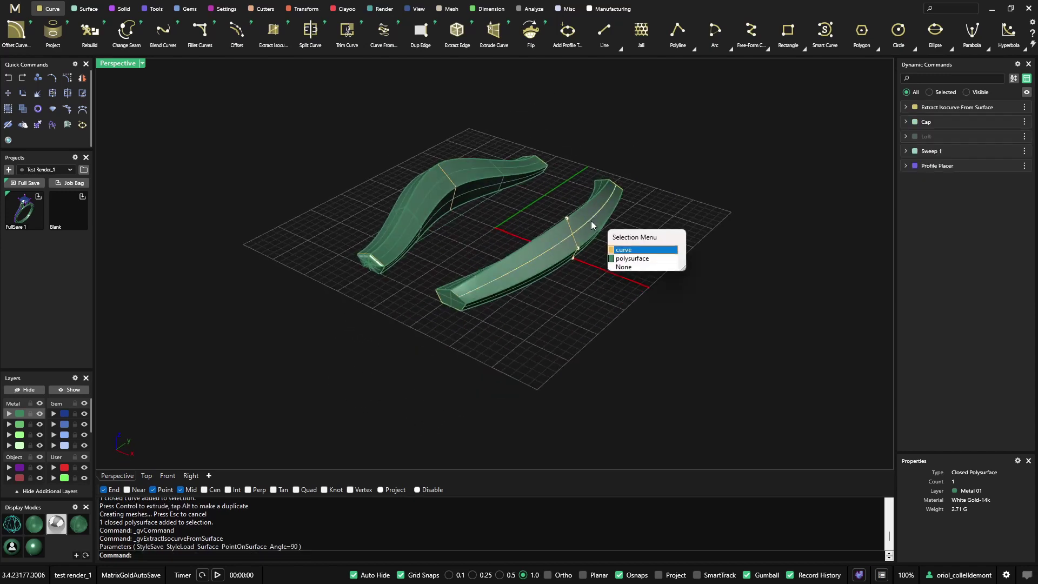
Place round diamonds along the extracted isocurve with Gem on Curve, using the lofted body as target object
{"action": "left_click", "coordinate": [618, 250]}
{"action": "left_click", "coordinate": [187, 8]}
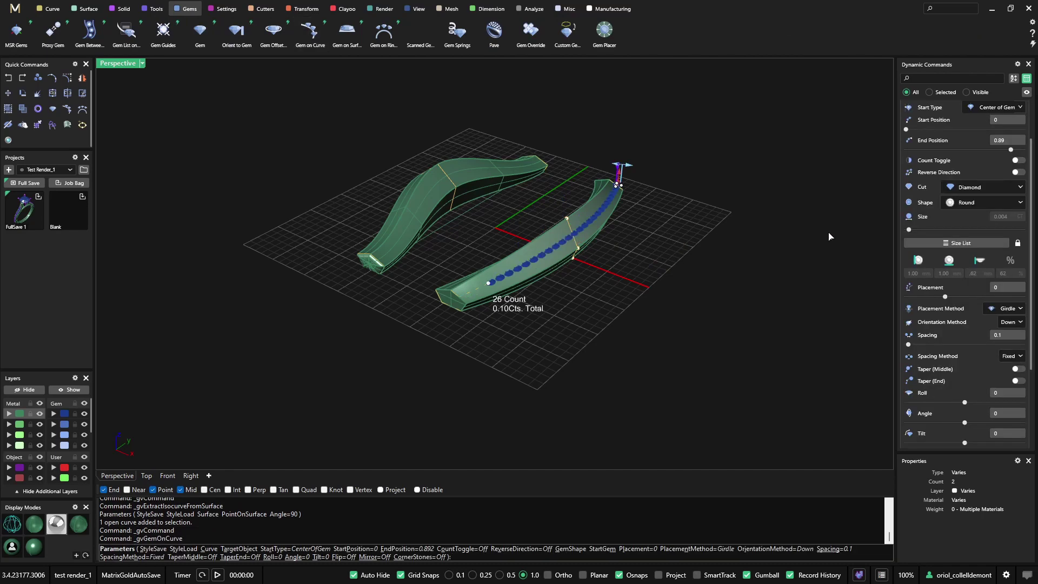
{"action": "scroll", "coordinate": [984, 162], "scroll_direction": "up", "scroll_amount": 2}
{"action": "left_click", "coordinate": [1006, 147]}
{"action": "scroll", "coordinate": [600, 247], "scroll_direction": "up", "scroll_amount": 5}
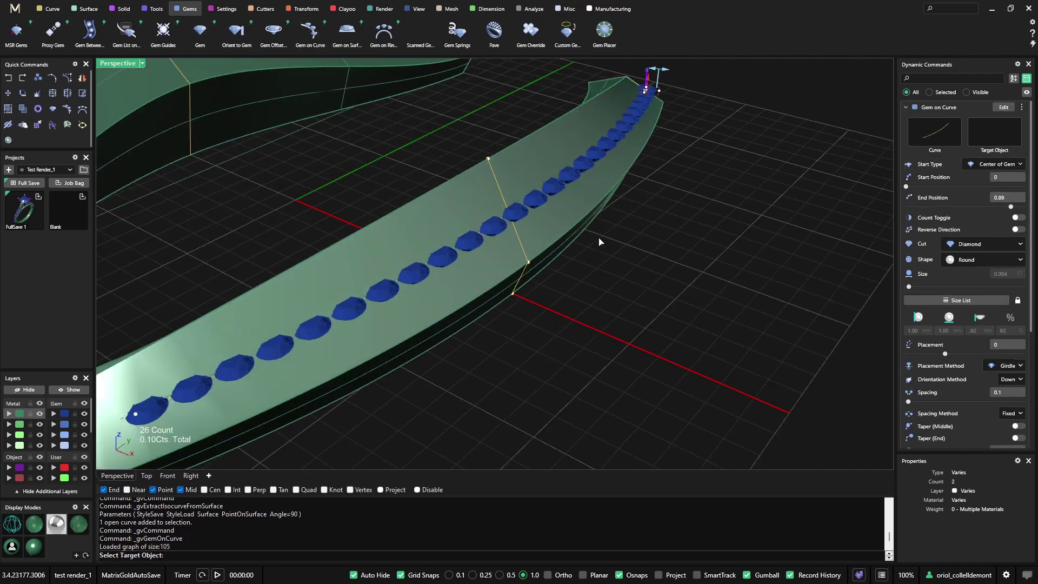
{"action": "left_click", "coordinate": [623, 236]}
Set the gem row's start position to about 0.07, its end position to about 0.96 and the spacing to 0.09
{"action": "scroll", "coordinate": [583, 239], "scroll_direction": "down", "scroll_amount": 6}
{"action": "right_click_drag", "start_coordinate": [623, 236], "coordinate": [592, 229]}
{"action": "scroll", "coordinate": [592, 230], "scroll_direction": "up", "scroll_amount": 5}
{"action": "right_click_drag", "start_coordinate": [315, 263], "coordinate": [426, 253], "text": "shift"}
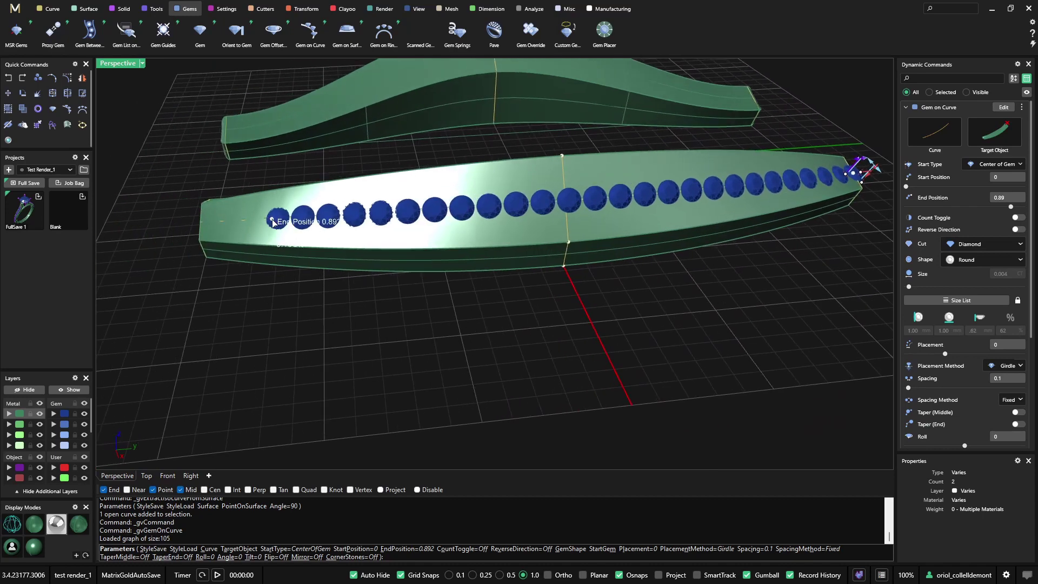
{"action": "left_click_drag", "start_coordinate": [271, 222], "coordinate": [231, 223]}
{"action": "right_click_drag", "start_coordinate": [232, 223], "coordinate": [323, 251]}
{"action": "scroll", "coordinate": [322, 250], "scroll_direction": "down", "scroll_amount": 3}
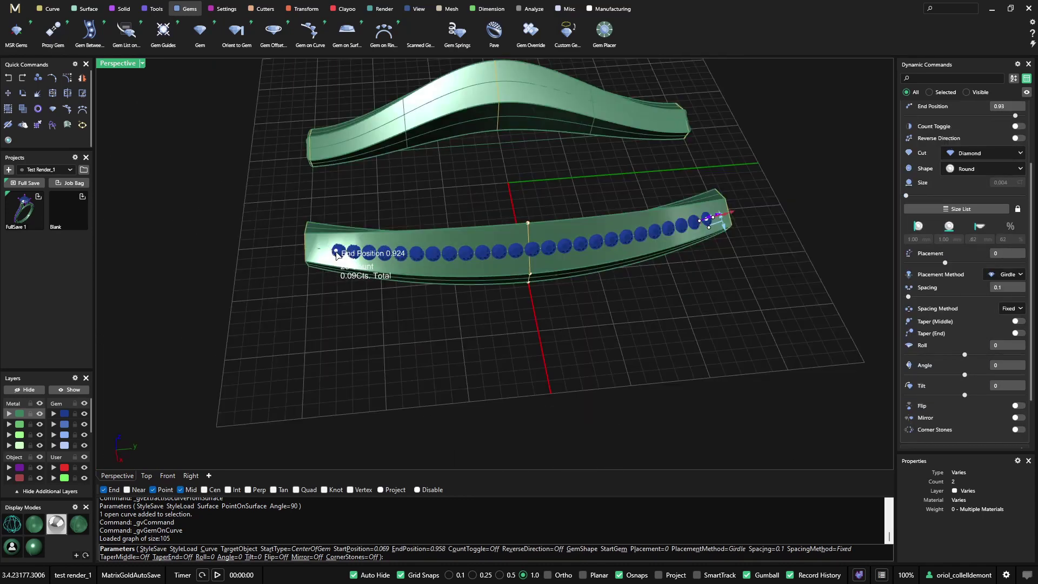
{"action": "scroll", "coordinate": [729, 223], "scroll_direction": "up", "scroll_amount": 4}
{"action": "left_click_drag", "start_coordinate": [690, 219], "coordinate": [687, 220]}
{"action": "scroll", "coordinate": [687, 219], "scroll_direction": "up", "scroll_amount": 6}
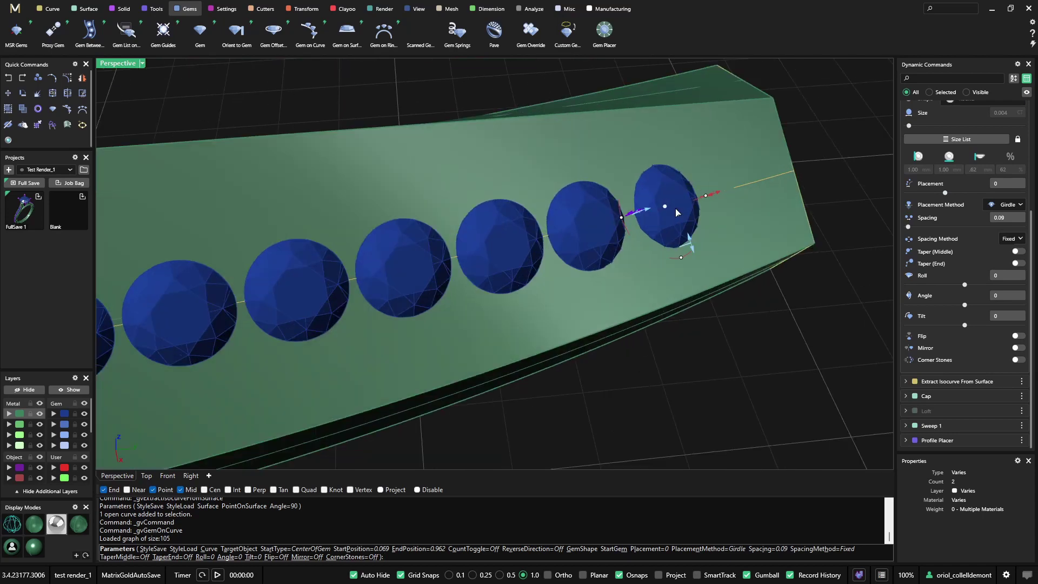
Fine-tune the gem row's start position to 0.066 in the Right view and confirm the gem placement
{"action": "scroll", "coordinate": [667, 207], "scroll_direction": "down", "scroll_amount": 7}
{"action": "right_click_drag", "start_coordinate": [667, 208], "coordinate": [668, 229]}
{"action": "scroll", "coordinate": [668, 229], "scroll_direction": "up", "scroll_amount": 2}
{"action": "left_click", "coordinate": [167, 475]}
{"action": "left_click", "coordinate": [146, 475]}
{"action": "left_click", "coordinate": [190, 475]}
{"action": "right_click_drag", "start_coordinate": [845, 258], "coordinate": [754, 267]}
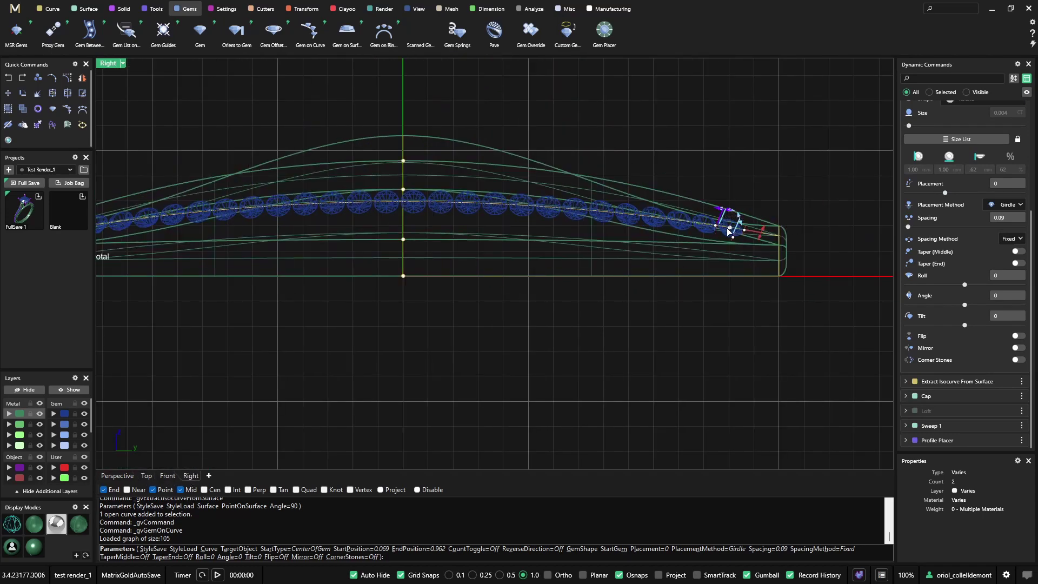
{"action": "left_click_drag", "start_coordinate": [730, 232], "coordinate": [733, 231]}
{"action": "scroll", "coordinate": [483, 276], "scroll_direction": "down", "scroll_amount": 2}
{"action": "left_click", "coordinate": [124, 478]}
{"action": "scroll", "coordinate": [567, 301], "scroll_direction": "down", "scroll_amount": 3}
{"action": "right_click", "coordinate": [552, 322]}
{"action": "right_click_drag", "start_coordinate": [568, 301], "coordinate": [562, 328]}
Add prongs to the whole gem row with Prong Placer, keeping the default settings
{"action": "scroll", "coordinate": [481, 263], "scroll_direction": "up", "scroll_amount": 6}
{"action": "left_click", "coordinate": [468, 261]}
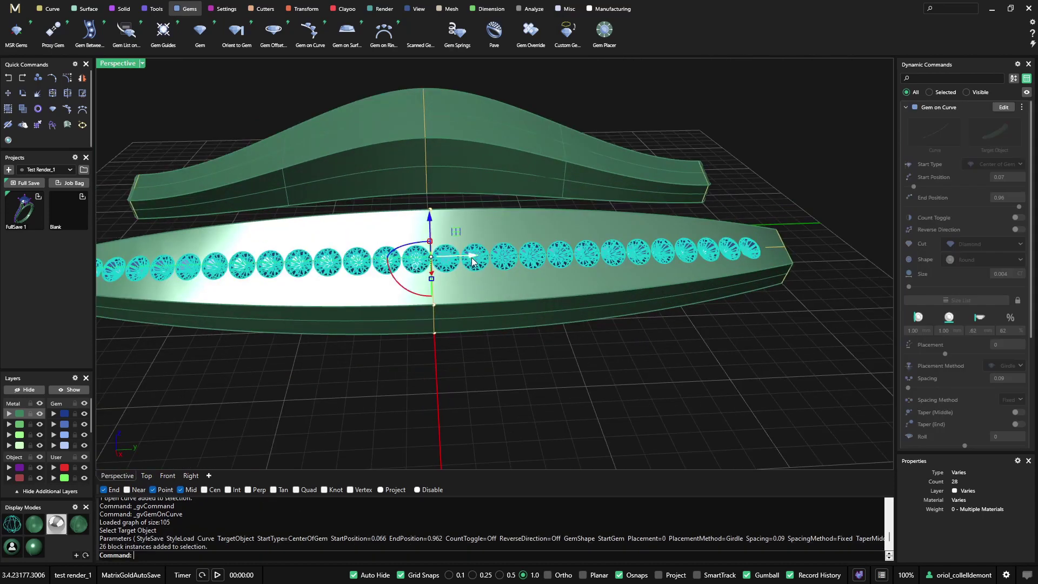
{"action": "left_click", "coordinate": [226, 9]}
{"action": "left_click", "coordinate": [236, 34]}
{"action": "right_click", "coordinate": [436, 387]}
{"action": "right_click_drag", "start_coordinate": [437, 387], "coordinate": [548, 391]}
{"action": "scroll", "coordinate": [548, 390], "scroll_direction": "down", "scroll_amount": 5}
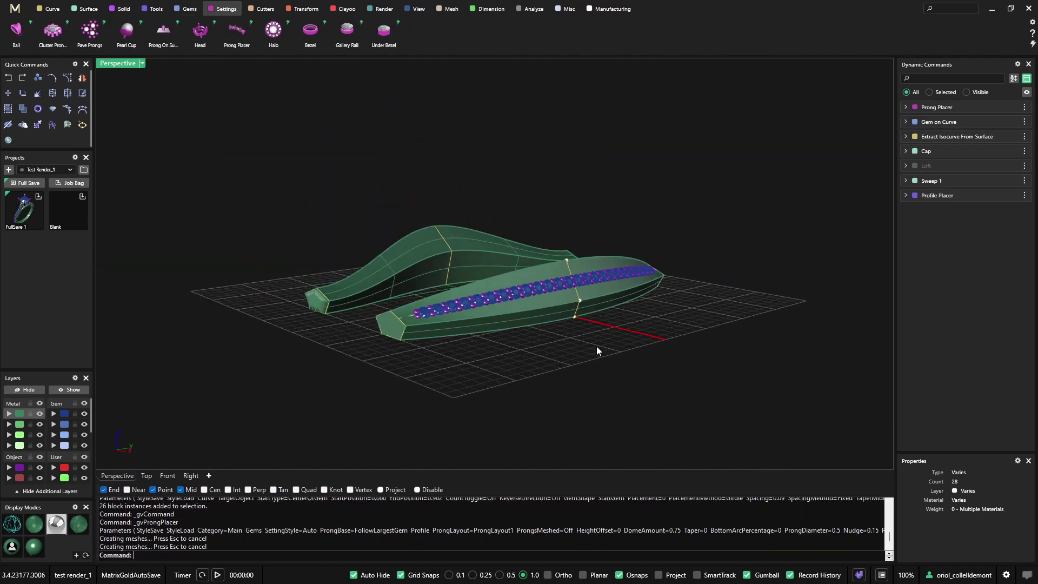
Select both end profiles of the loft and scale them together along the Y axis to shorten the body and its gem row
{"action": "left_click", "coordinate": [317, 323]}
{"action": "scroll", "coordinate": [317, 322], "scroll_direction": "up", "scroll_amount": 4}
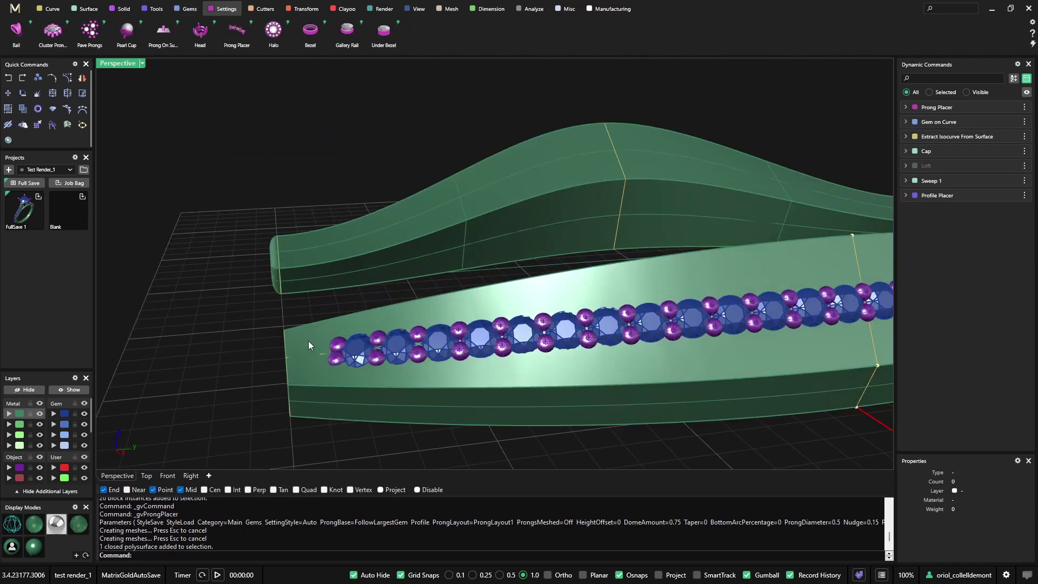
{"action": "left_click", "coordinate": [285, 343]}
{"action": "left_click", "coordinate": [317, 371]}
{"action": "scroll", "coordinate": [503, 345], "scroll_direction": "down", "scroll_amount": 6}
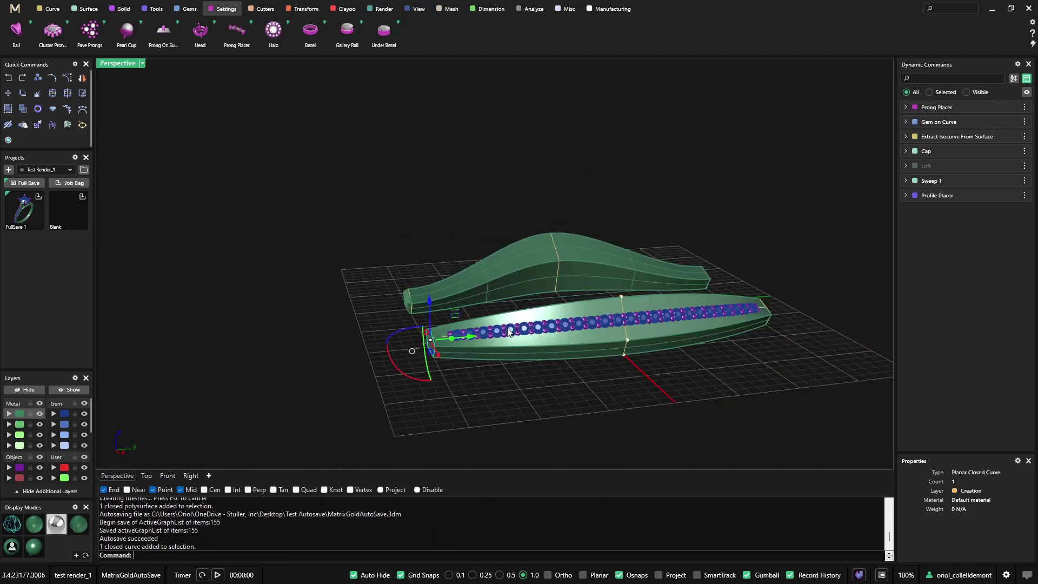
{"action": "right_click_drag", "start_coordinate": [713, 319], "coordinate": [481, 321], "text": "shift"}
{"action": "scroll", "coordinate": [481, 321], "scroll_direction": "up", "scroll_amount": 5}
{"action": "left_click", "coordinate": [486, 316]}
{"action": "left_click", "coordinate": [526, 343]}
{"action": "scroll", "coordinate": [525, 343], "scroll_direction": "down", "scroll_amount": 6}
{"action": "scroll", "coordinate": [335, 351], "scroll_direction": "up", "scroll_amount": 3}
{"action": "left_click_drag", "start_coordinate": [339, 347], "coordinate": [385, 355]}
{"action": "right_click_drag", "start_coordinate": [589, 354], "coordinate": [560, 385]}
{"action": "scroll", "coordinate": [510, 344], "scroll_direction": "up", "scroll_amount": 4}
{"action": "right_click_drag", "start_coordinate": [510, 346], "coordinate": [549, 370]}
{"action": "right_click_drag", "start_coordinate": [319, 308], "coordinate": [551, 370]}
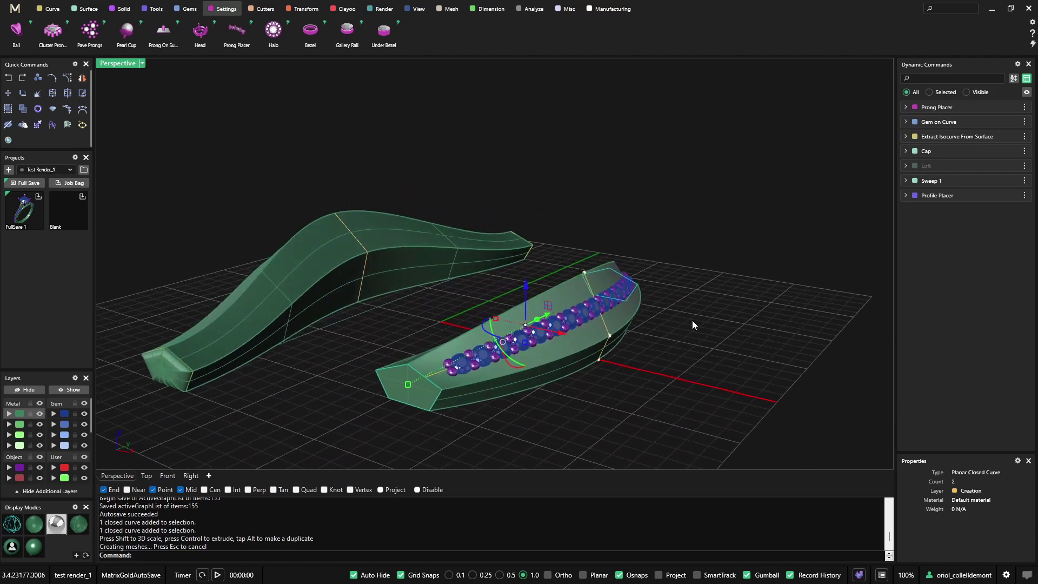